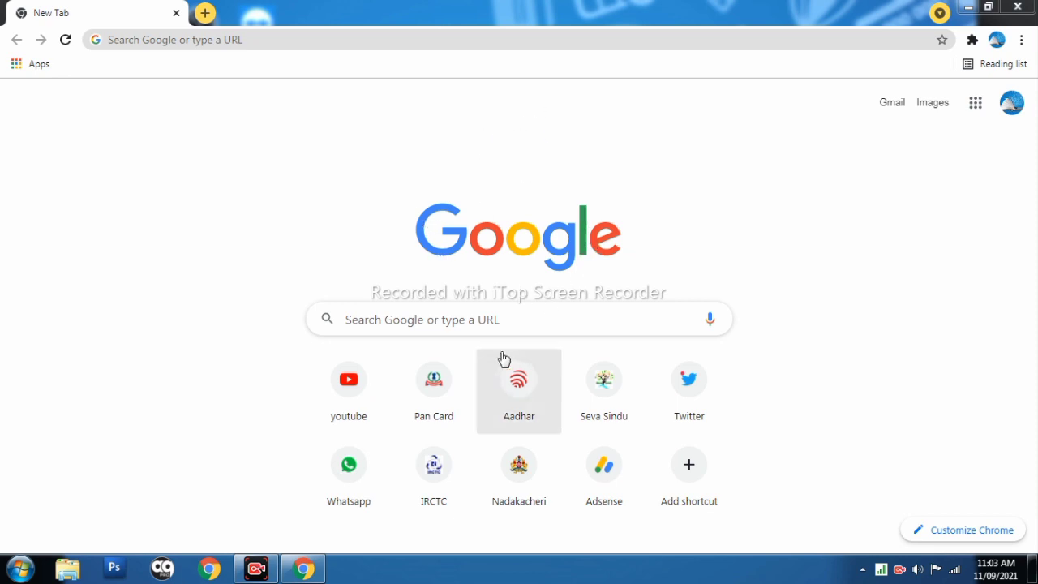
# Restore the browser window, search Google for 'ssp.karnataka.gov.in scholarship 2021' and open the SSP student login result.
pyautogui.doubleClick(316, 8)
pyautogui.click(745, 8)
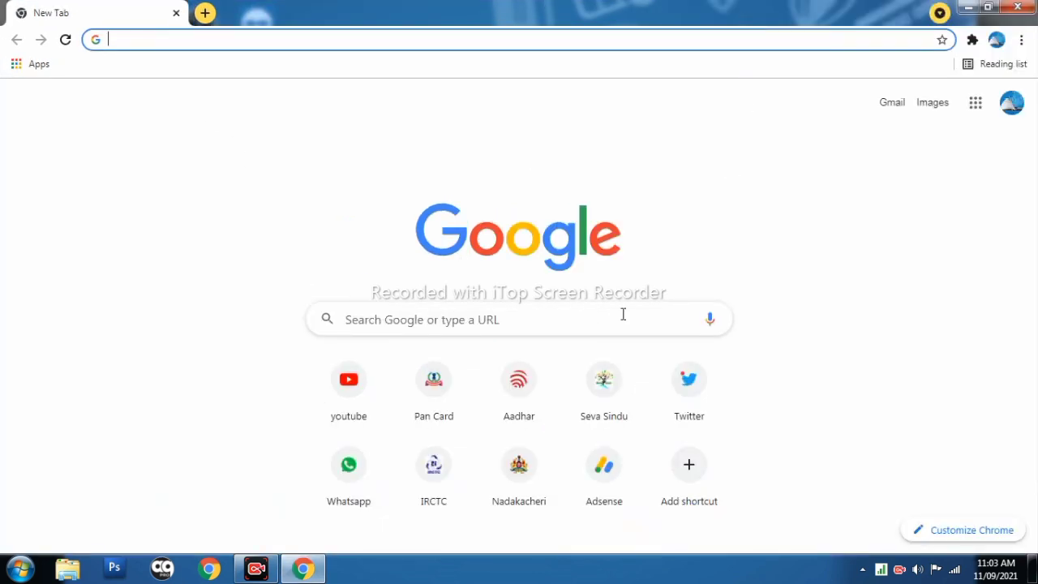
pyautogui.click(569, 330)
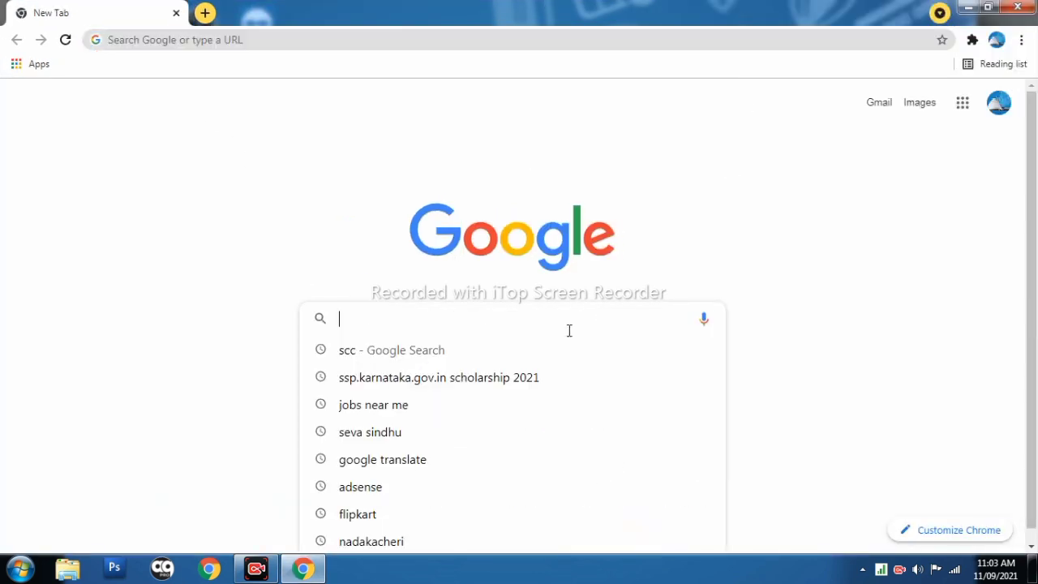
pyautogui.click(484, 382)
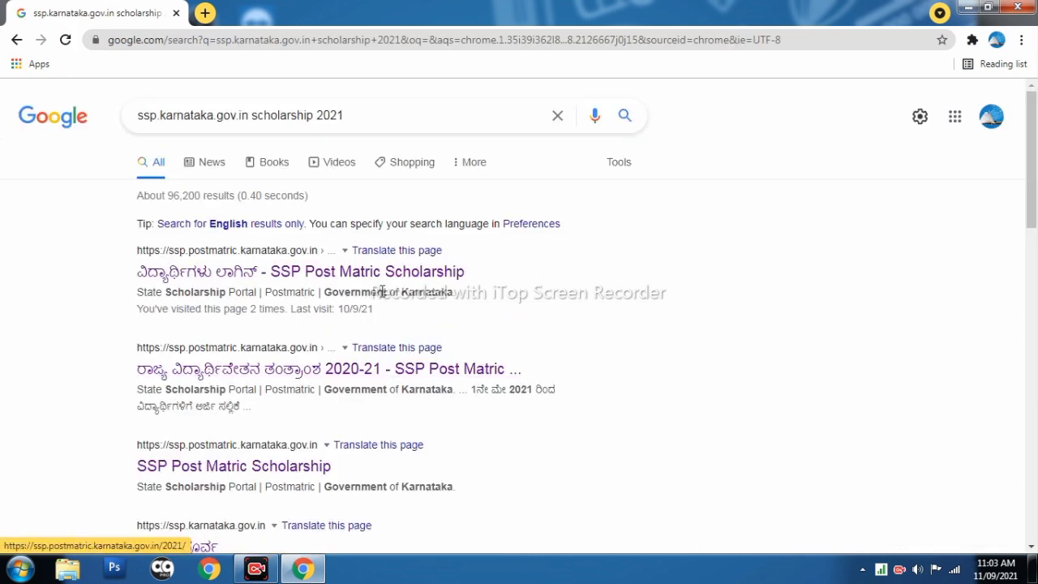
pyautogui.scroll(-2, 290, 255)
pyautogui.scroll(2, 292, 253)
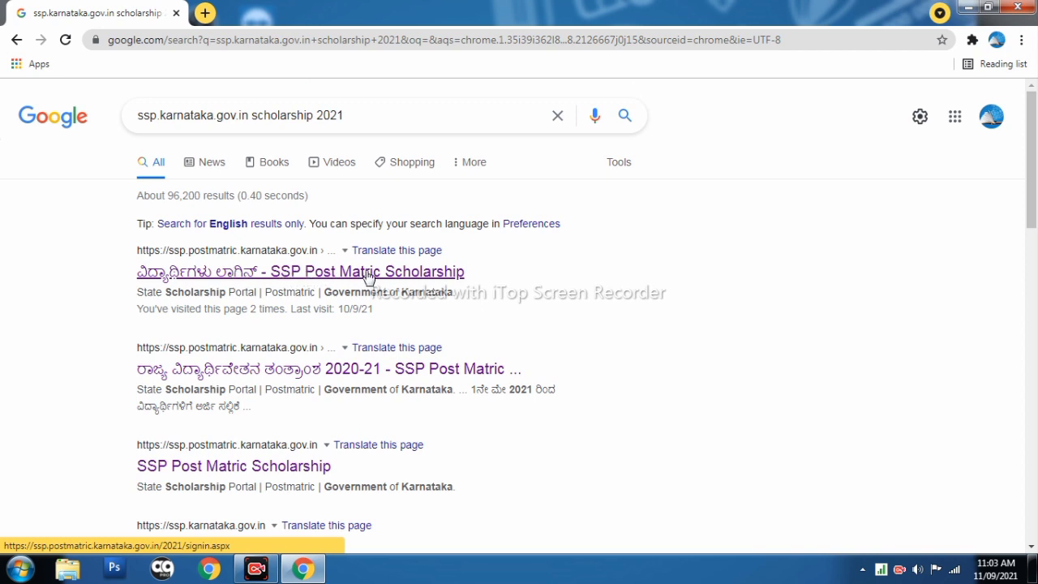
pyautogui.click(266, 275)
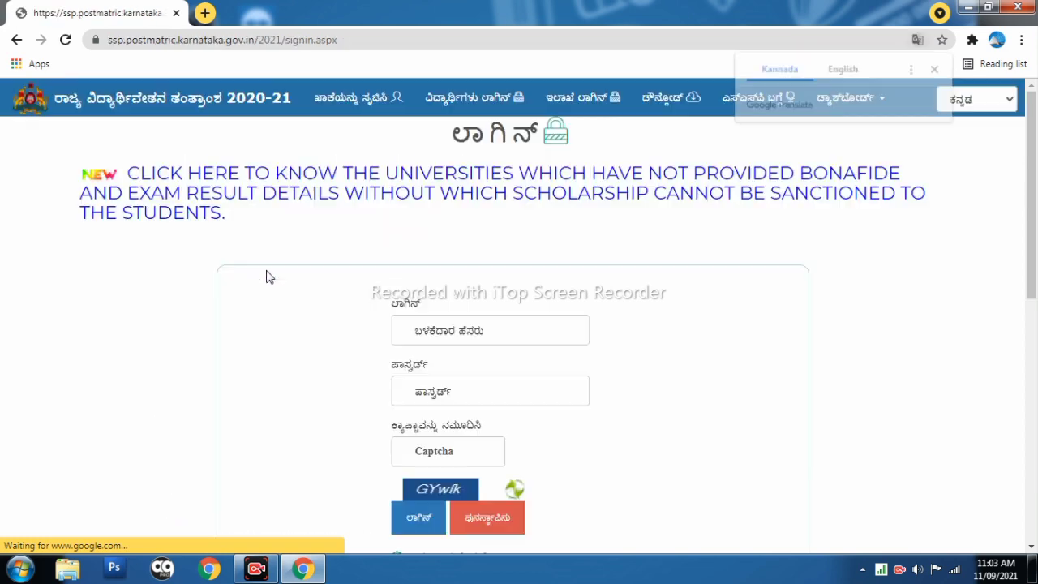
# Enter the student's login ID in the Login field of the SSP sign-in form.
pyautogui.scroll(-2, 454, 235)
pyautogui.scroll(2, 487, 317)
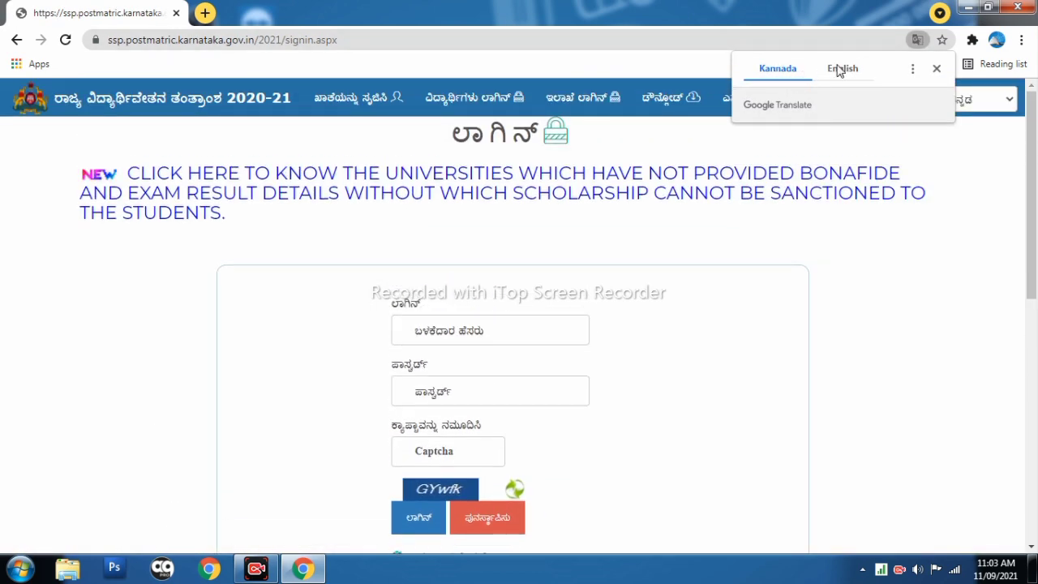
pyautogui.click(521, 331)
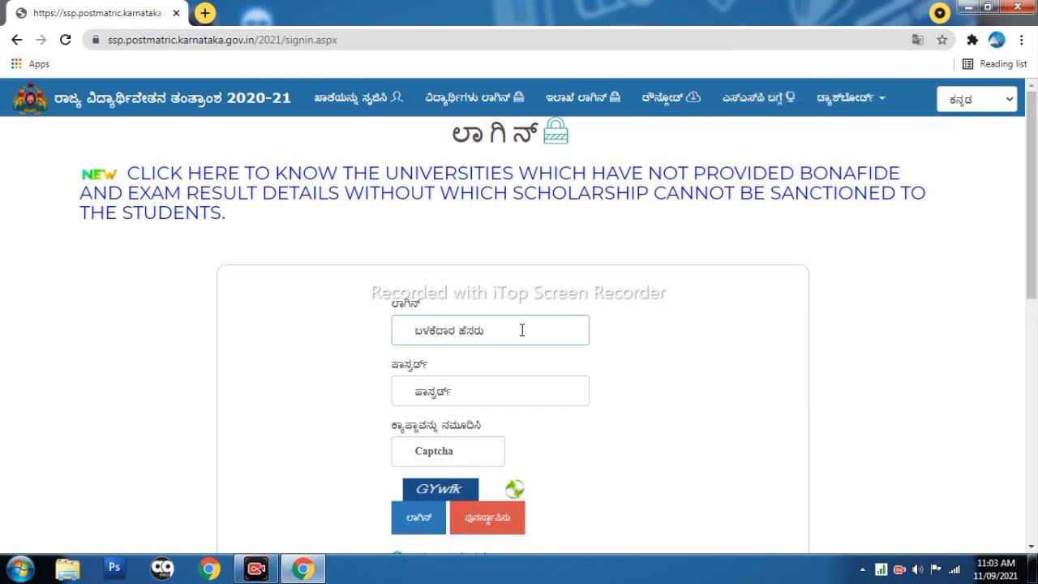
pyautogui.scroll(-1, 519, 327)
pyautogui.scroll(1, 519, 327)
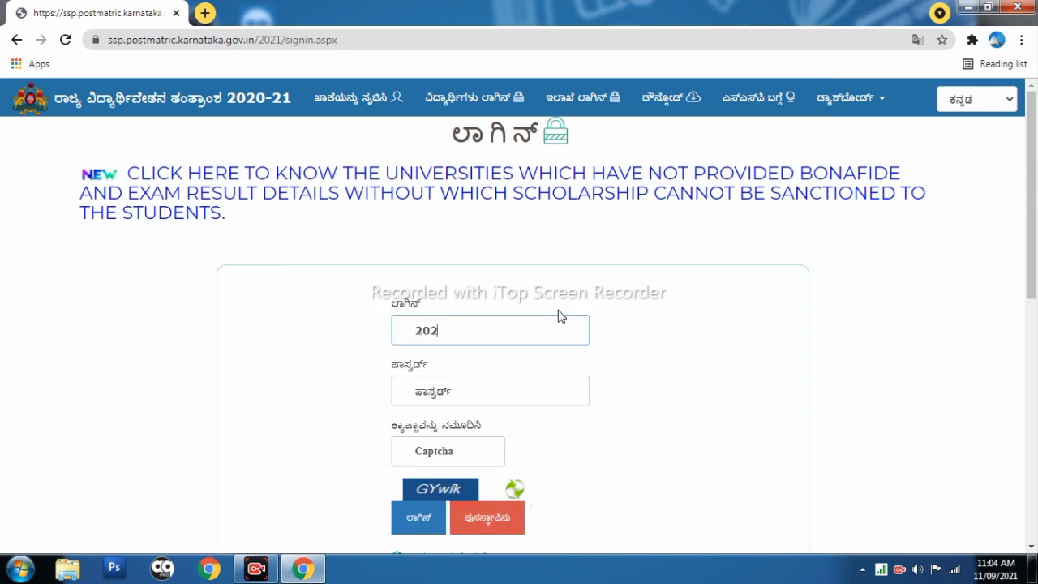
pyautogui.click(519, 389)
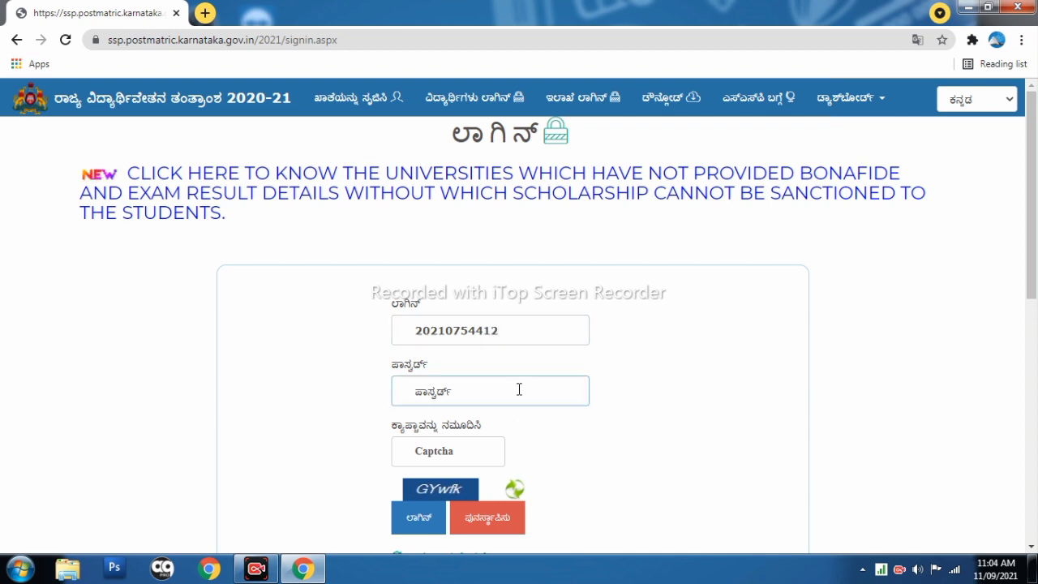
pyautogui.scroll(-2, 501, 395)
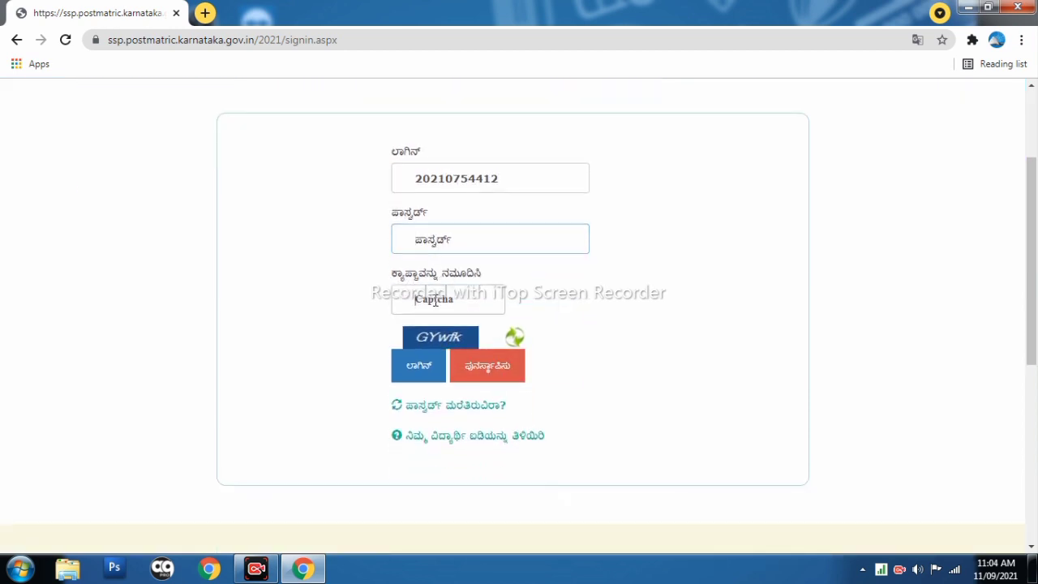
pyautogui.click(436, 301)
pyautogui.click(425, 338)
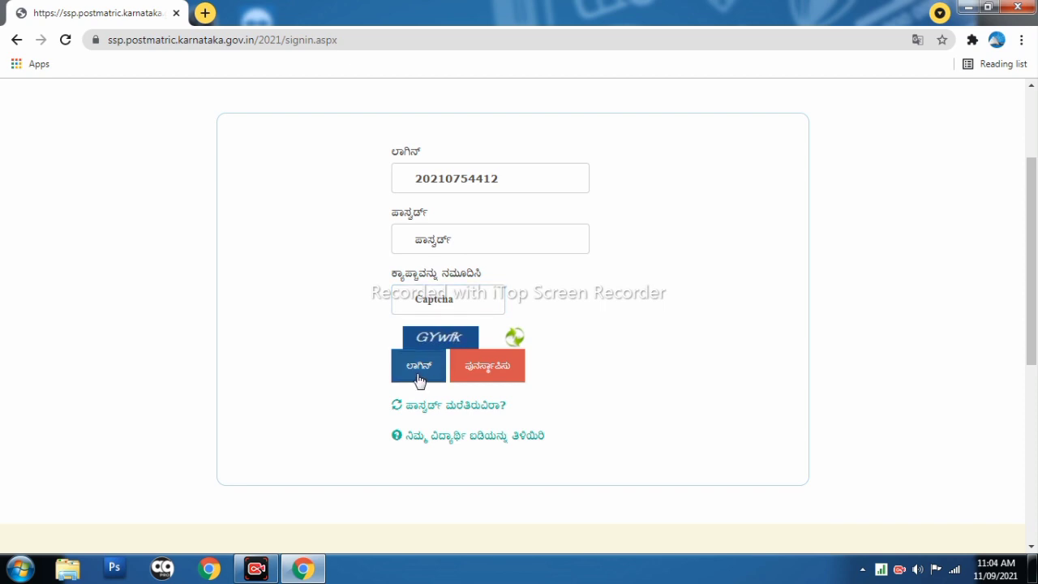
pyautogui.scroll(2, 535, 295)
pyautogui.click(510, 333)
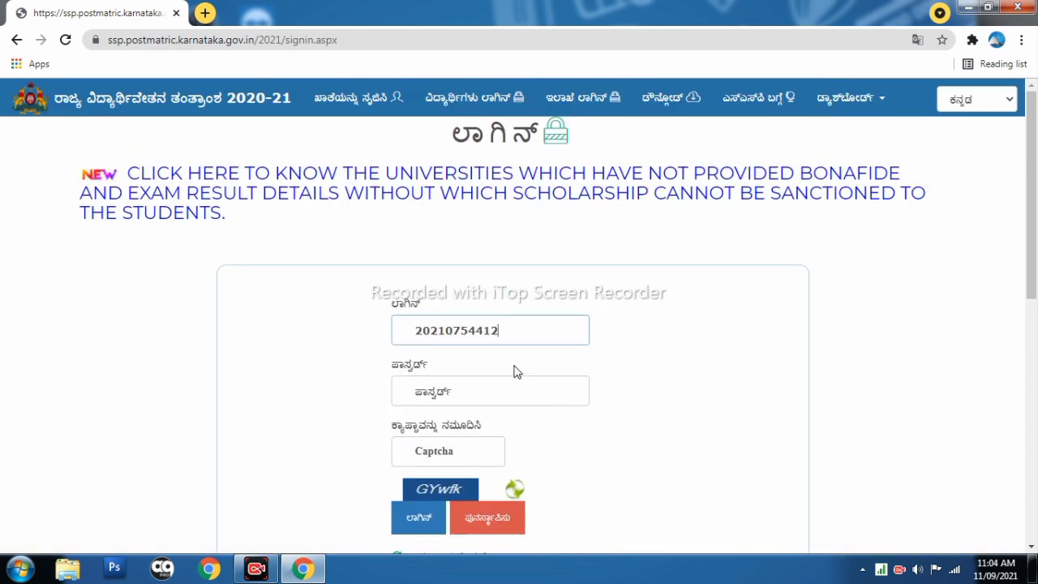
pyautogui.scroll(-2, 513, 371)
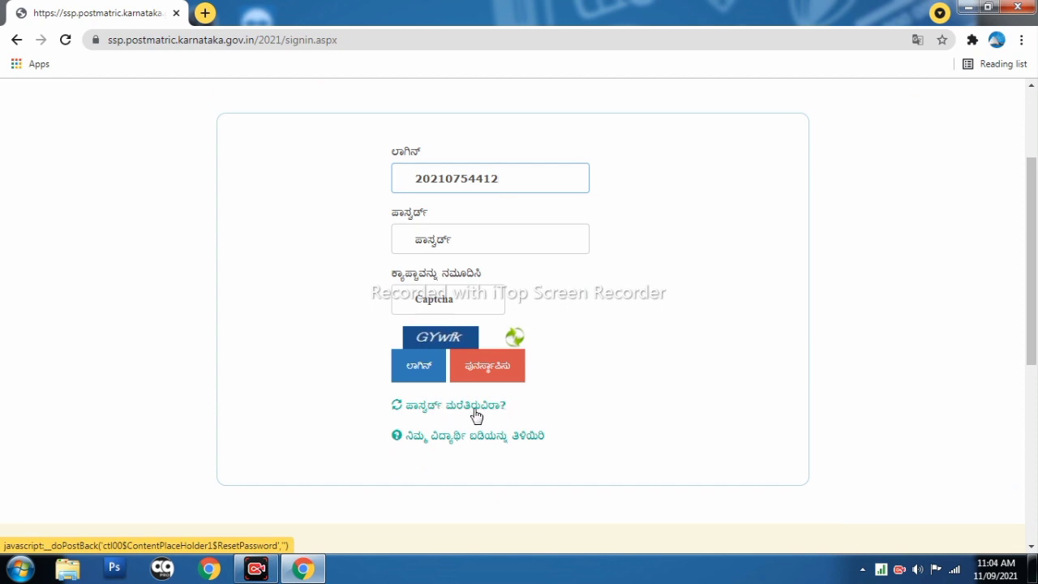
# Via 'Forgot password?', request an OTP for the student's login ID and enter the received code.
pyautogui.click(476, 415)
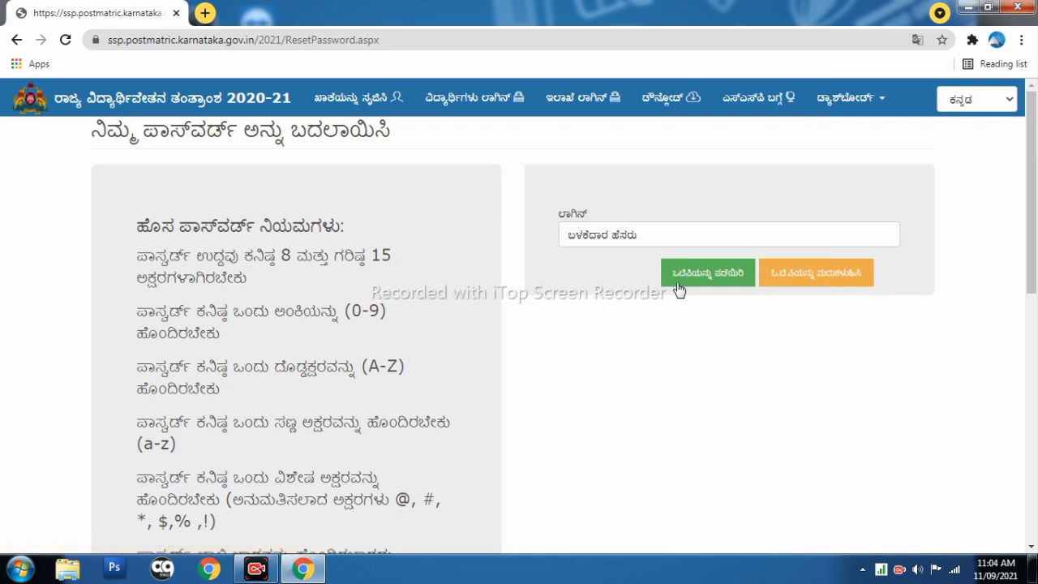
pyautogui.click(615, 245)
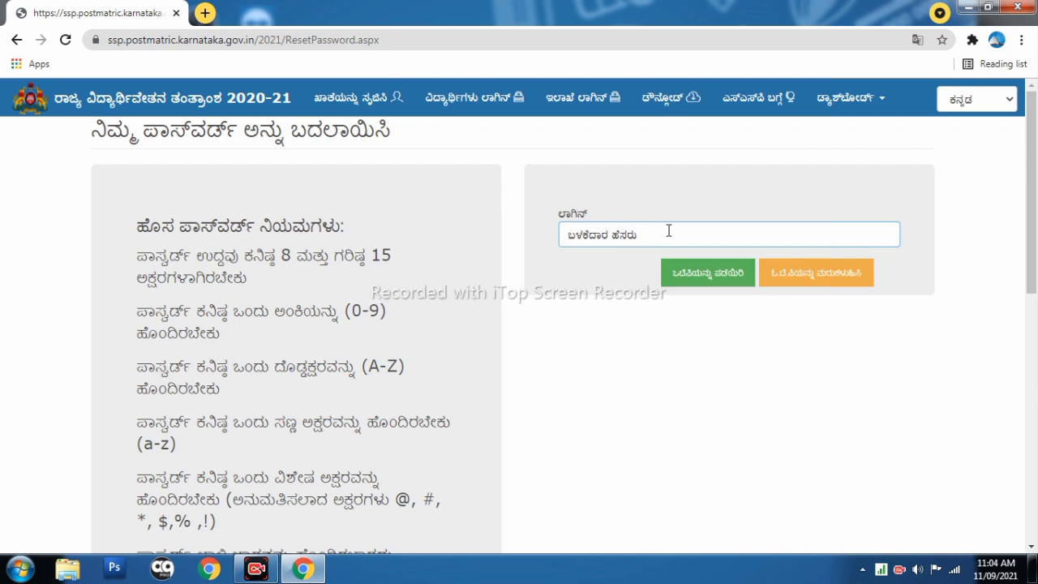
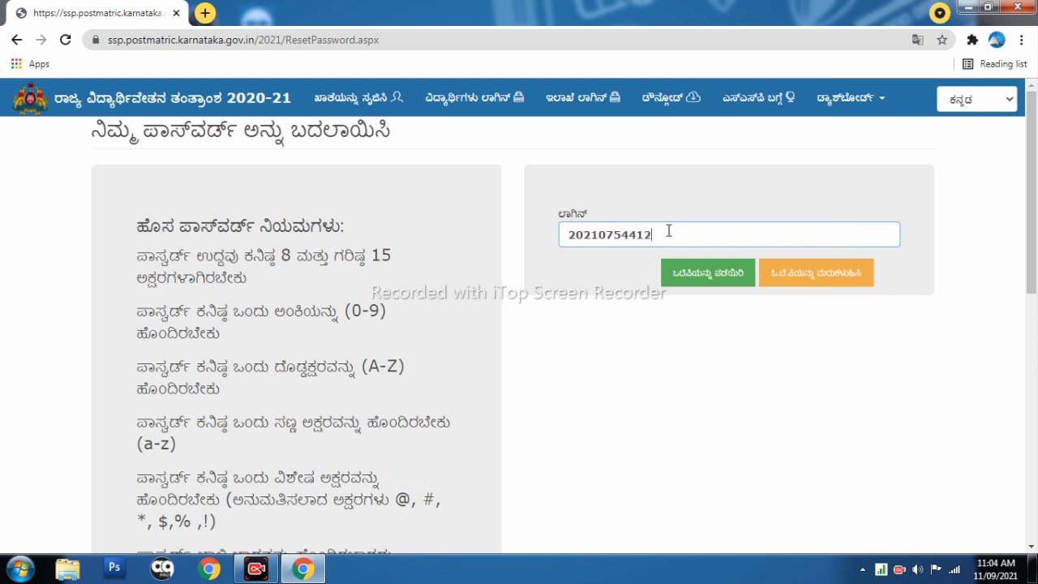
pyautogui.click(696, 273)
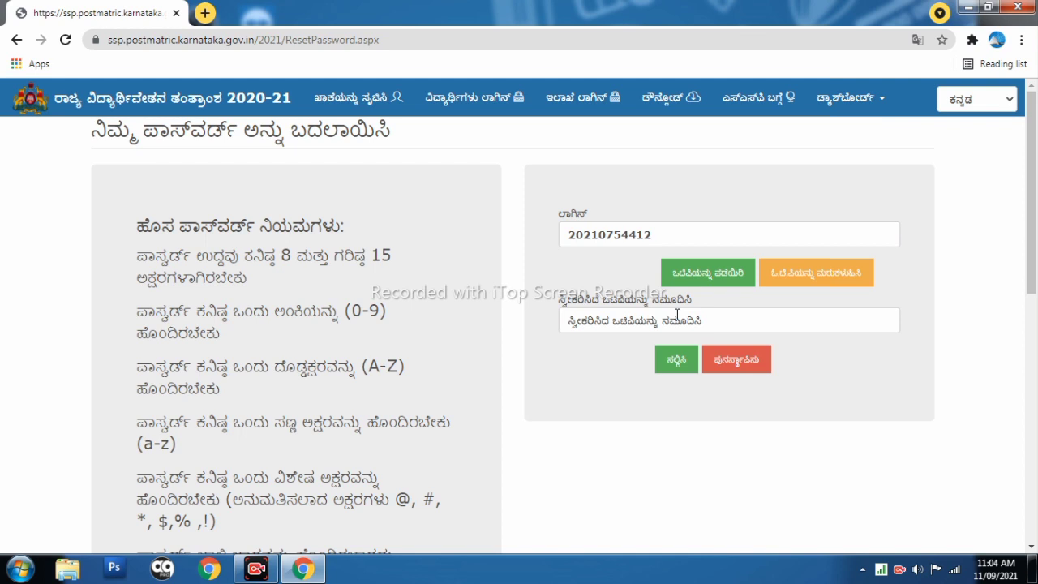
pyautogui.click(673, 322)
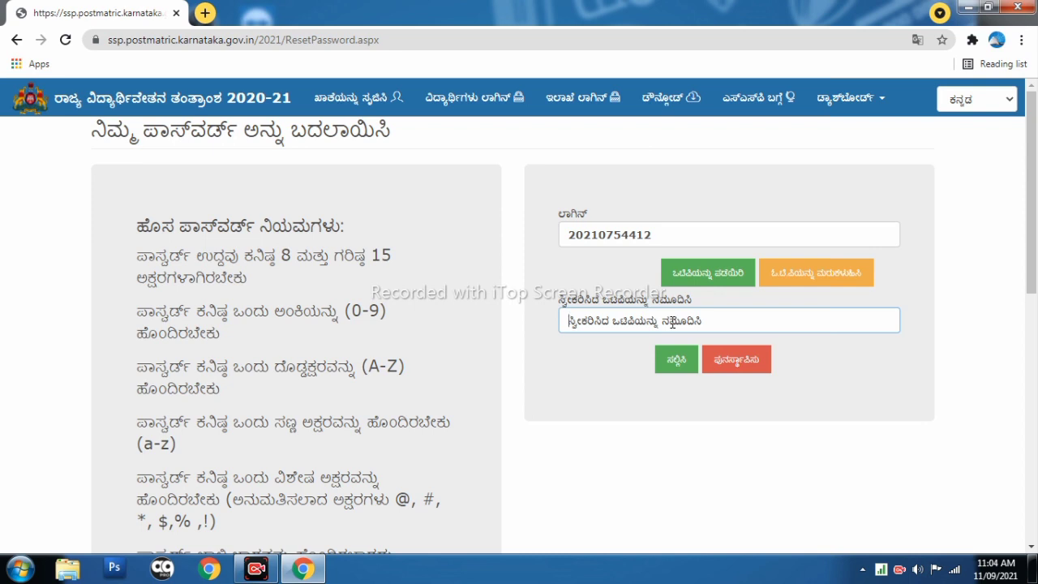
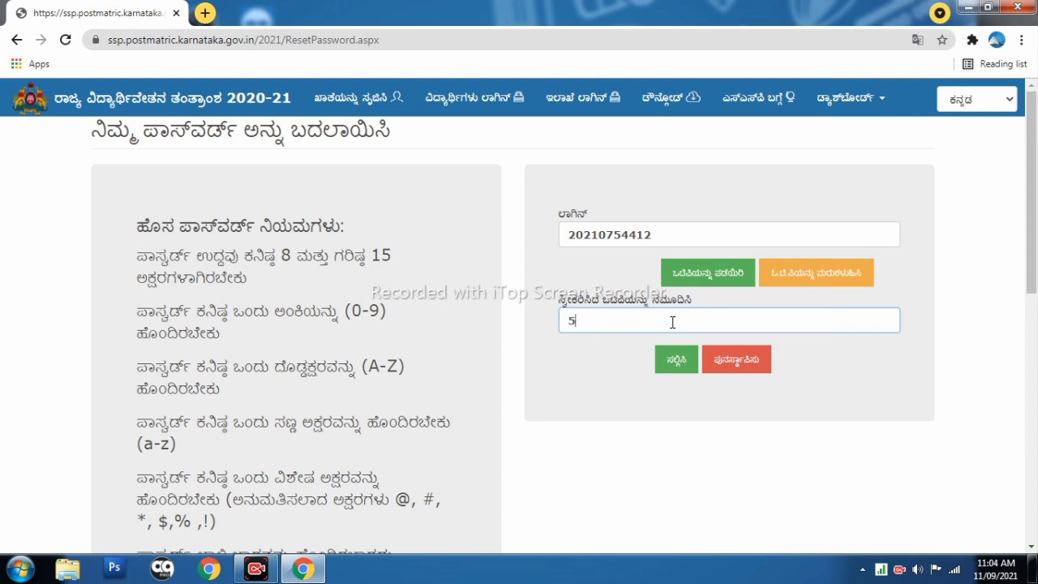
# Submit the OTP for verification and review the password reset form.
pyautogui.click(680, 363)
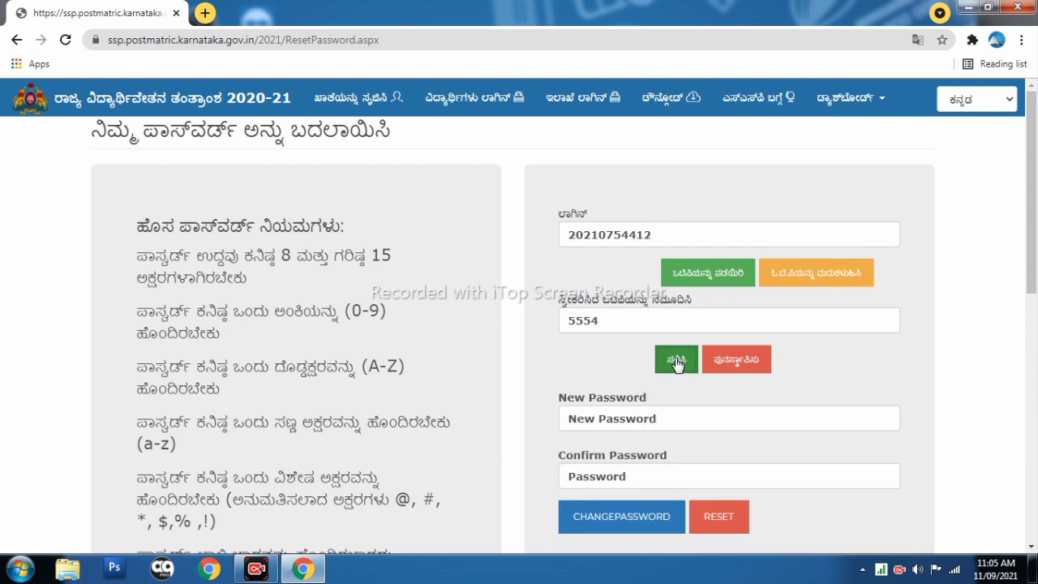
pyautogui.scroll(-2, 657, 324)
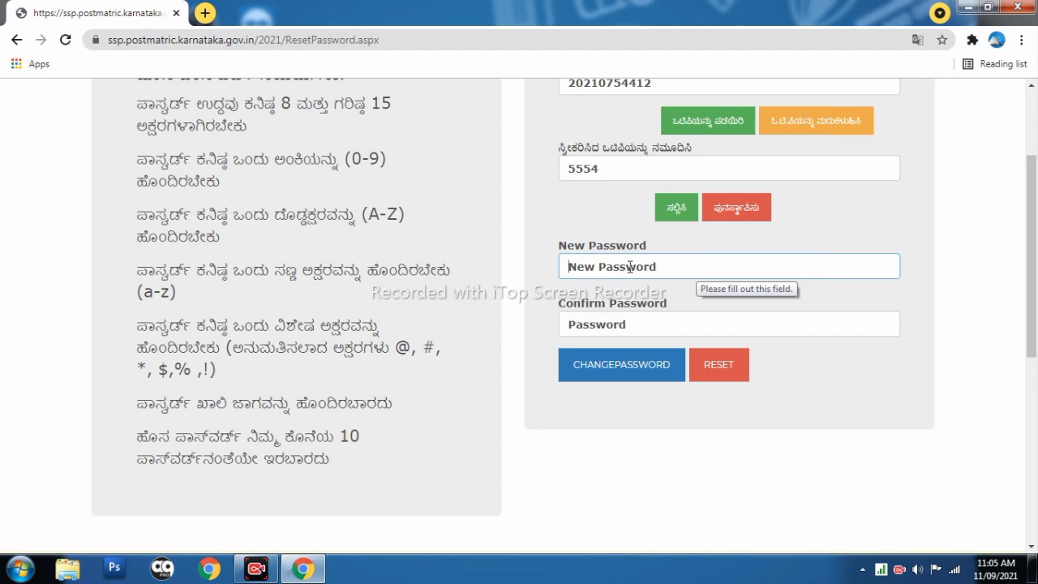
pyautogui.scroll(3, 324, 259)
pyautogui.scroll(-2, 259, 239)
pyautogui.scroll(1, 246, 202)
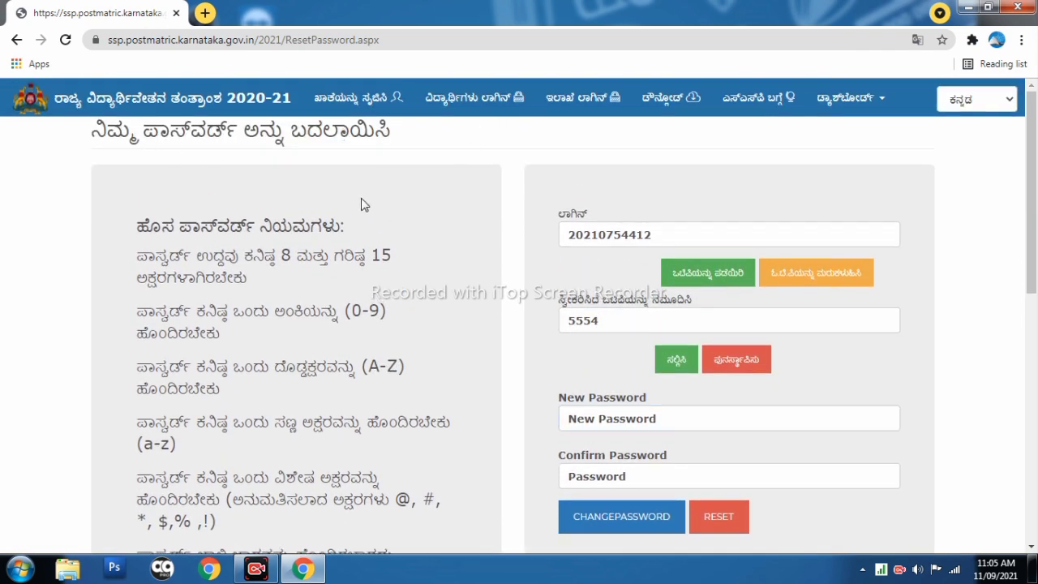
pyautogui.scroll(-1, 275, 171)
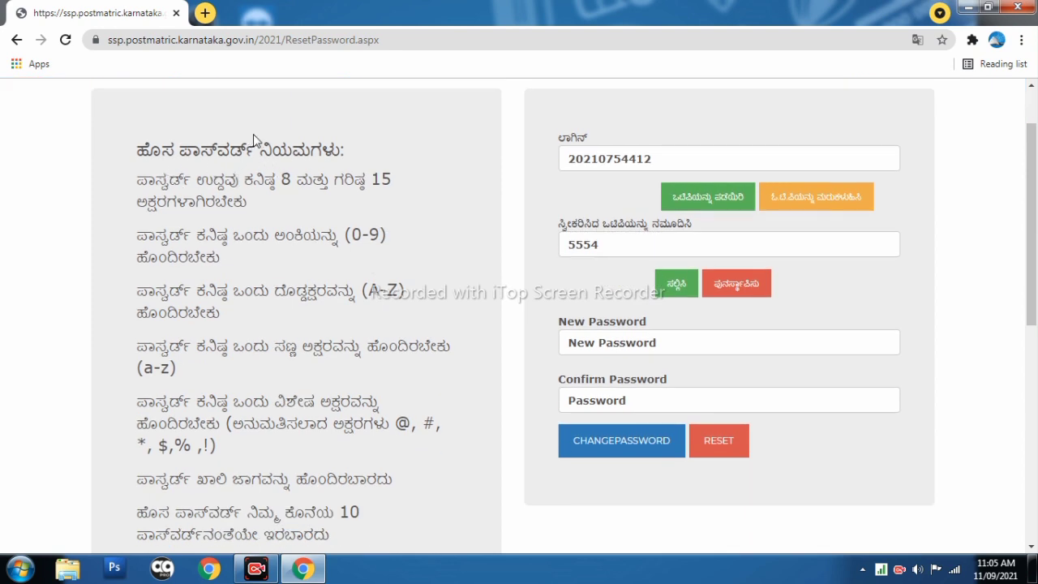
pyautogui.scroll(-1, 371, 144)
pyautogui.scroll(1, 327, 138)
pyautogui.scroll(-3, 365, 284)
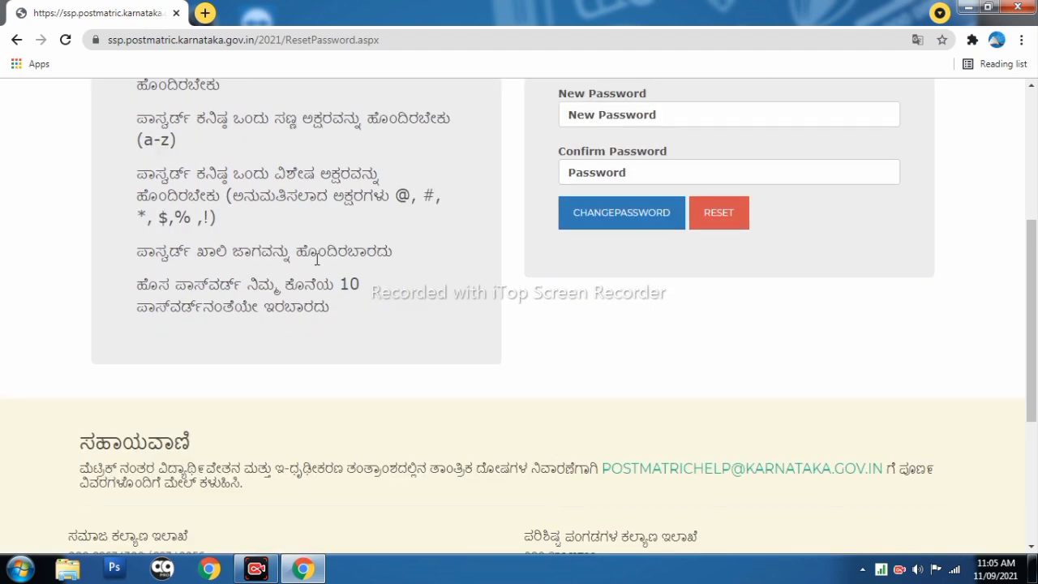
pyautogui.scroll(2, 251, 268)
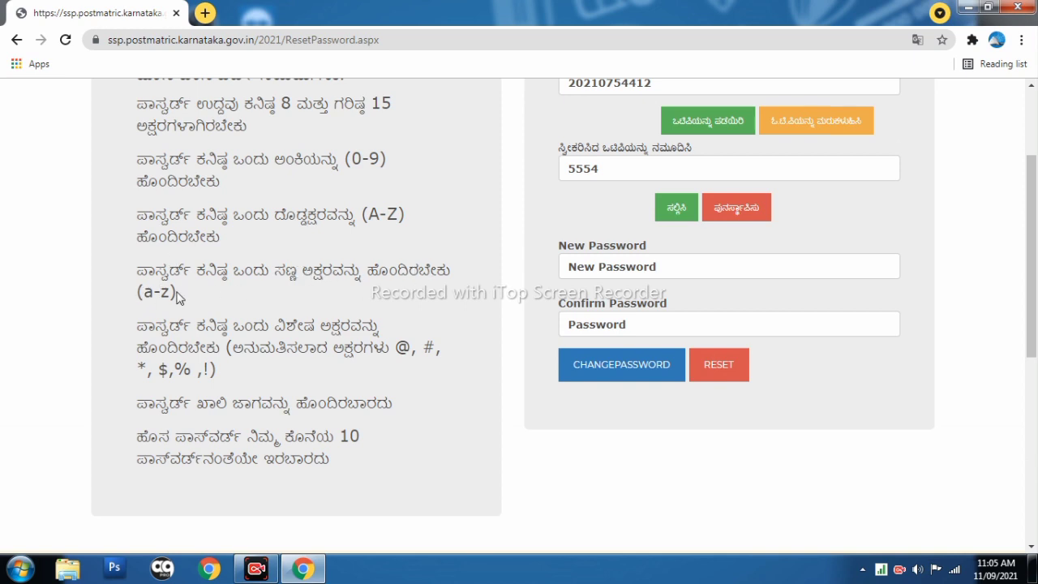
pyautogui.scroll(-1, 178, 296)
pyautogui.scroll(1, 178, 296)
pyautogui.scroll(-1, 437, 297)
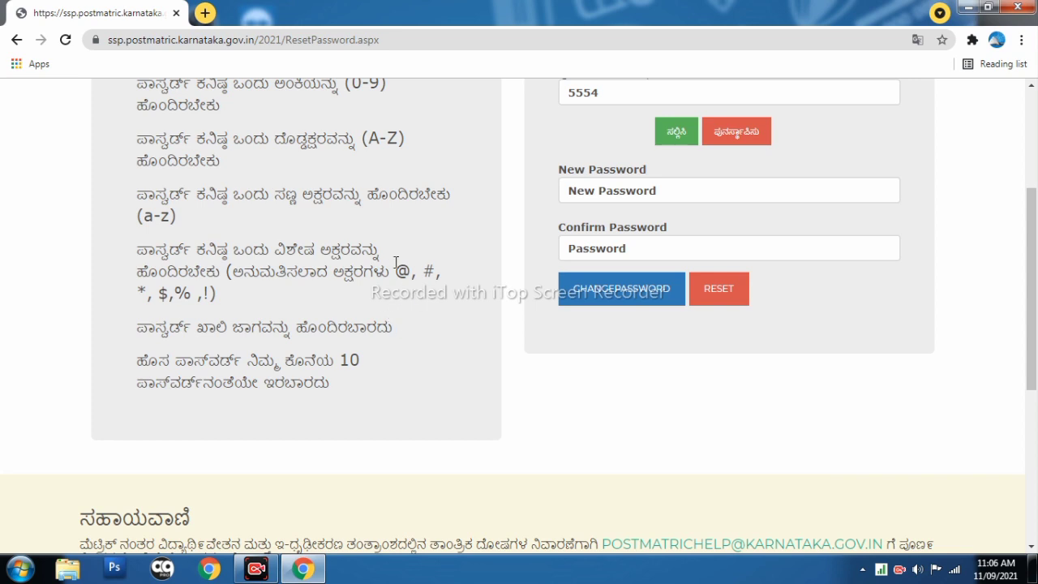
pyautogui.scroll(-1, 410, 263)
pyautogui.scroll(1, 324, 382)
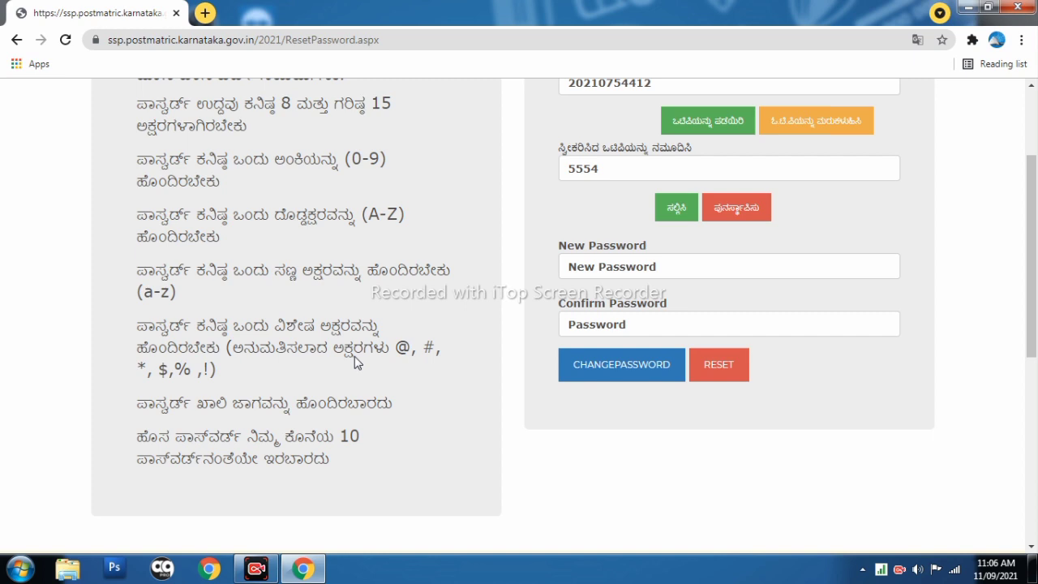
# Enter a new password in New Password and again in Confirm Password.
pyautogui.click(717, 265)
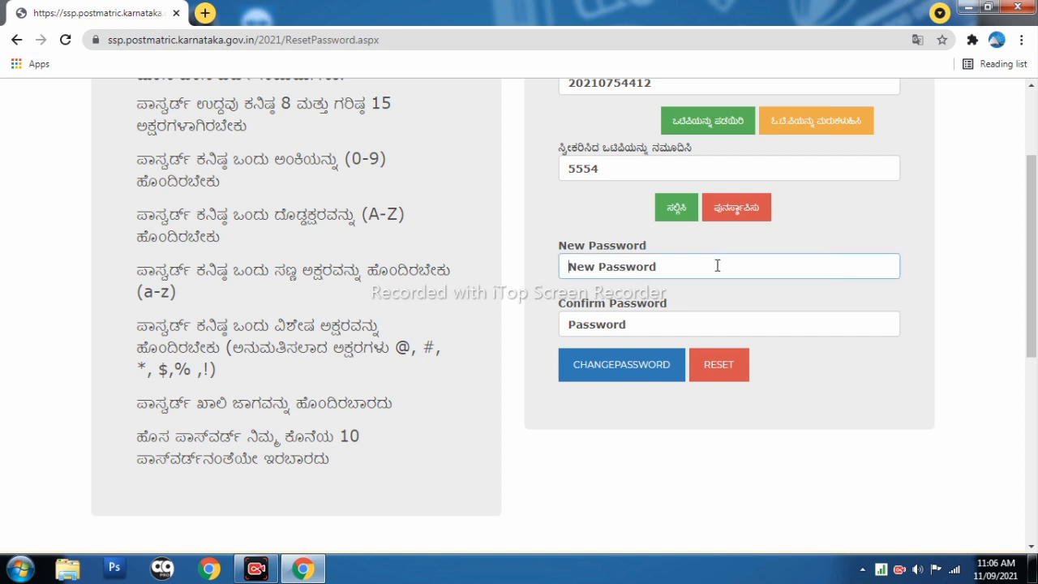
pyautogui.write('••••')
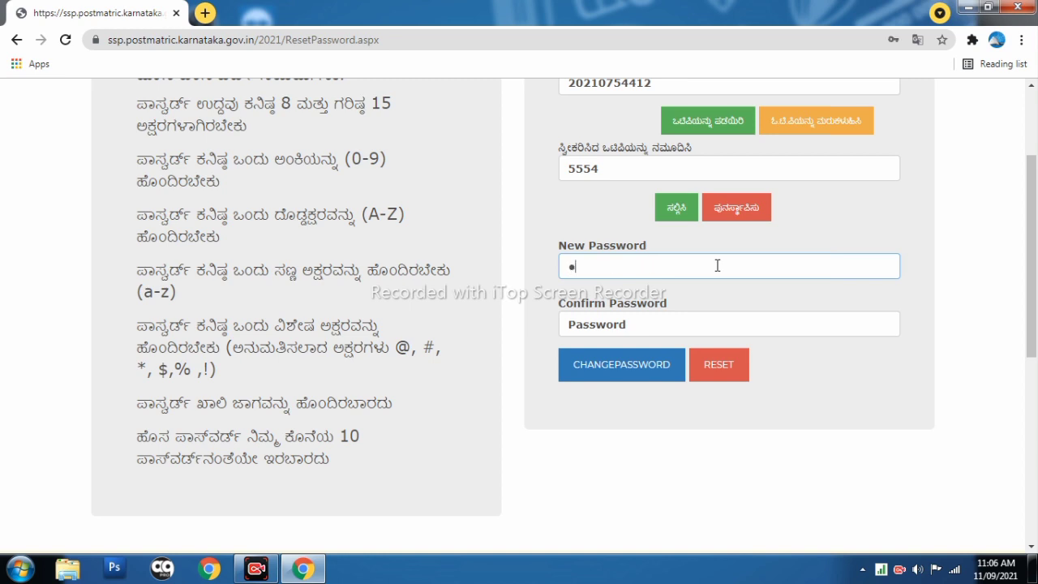
pyautogui.write('••••••••')
pyautogui.click(703, 326)
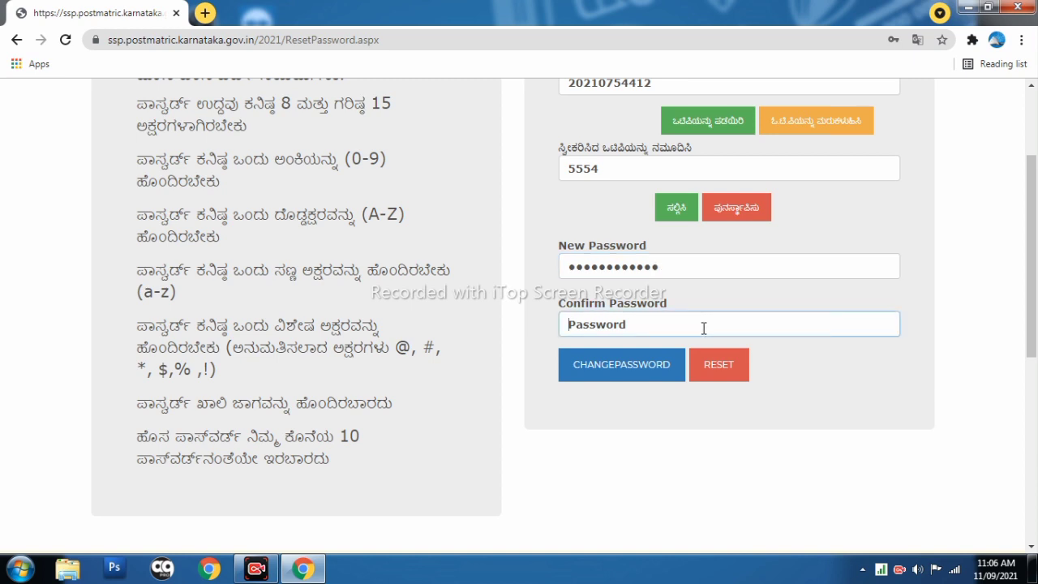
pyautogui.write('••••••••••••')
# Submit the password change and dismiss the 'passwords are not matching' alert.
pyautogui.click(648, 372)
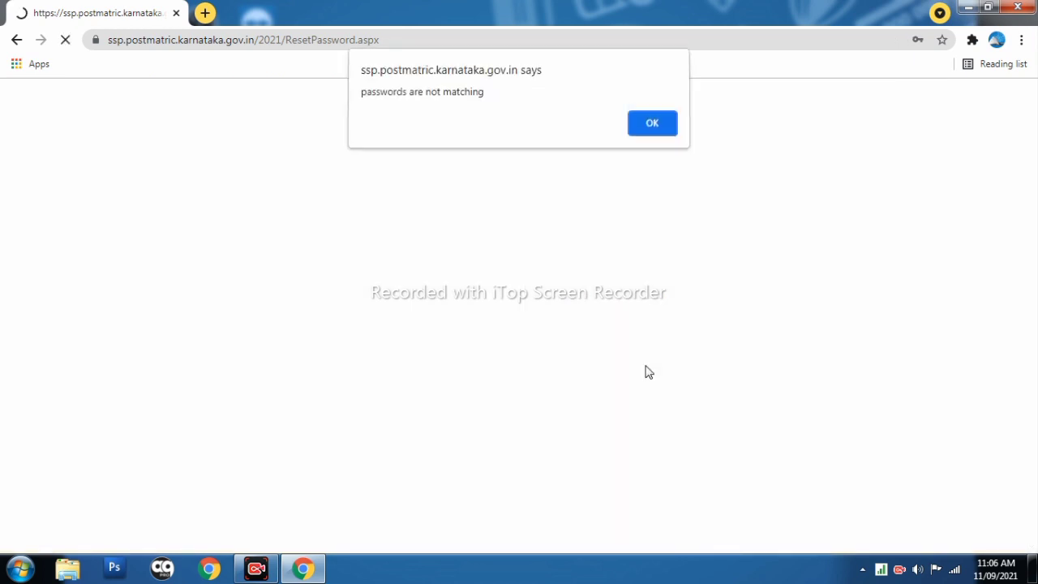
pyautogui.click(652, 128)
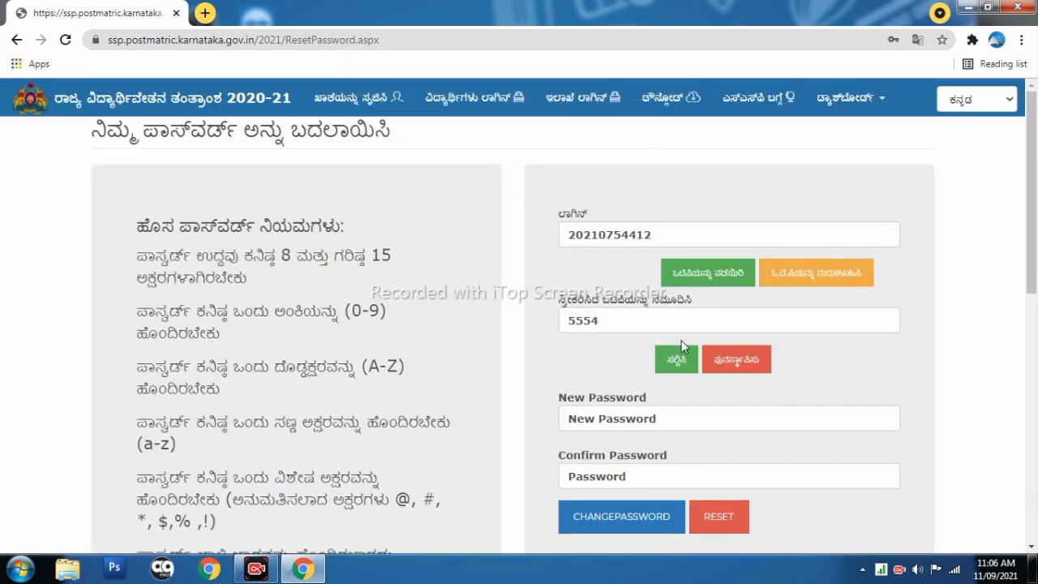
pyautogui.scroll(-2, 613, 374)
# Clear and retype the new password, then enter a matching confirmation.
pyautogui.click(621, 337)
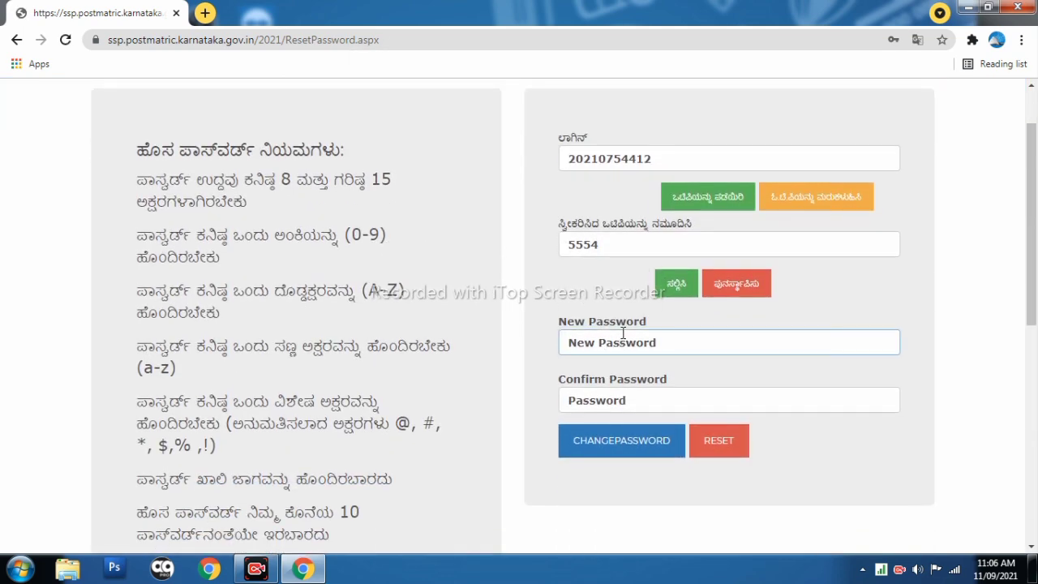
pyautogui.write('**********')
pyautogui.press('BackSpace')
pyautogui.press('BackSpace')
pyautogui.press('BackSpace')
pyautogui.press('BackSpace')
pyautogui.press('BackSpace')
pyautogui.press('BackSpace')
pyautogui.press('BackSpace')
pyautogui.write('*********')
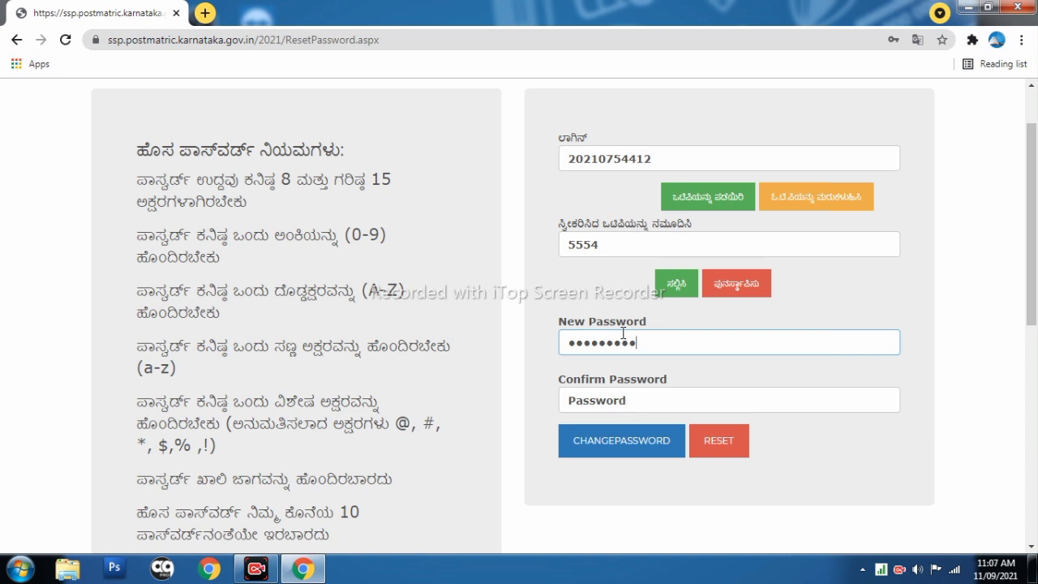
pyautogui.write('***')
pyautogui.click(661, 409)
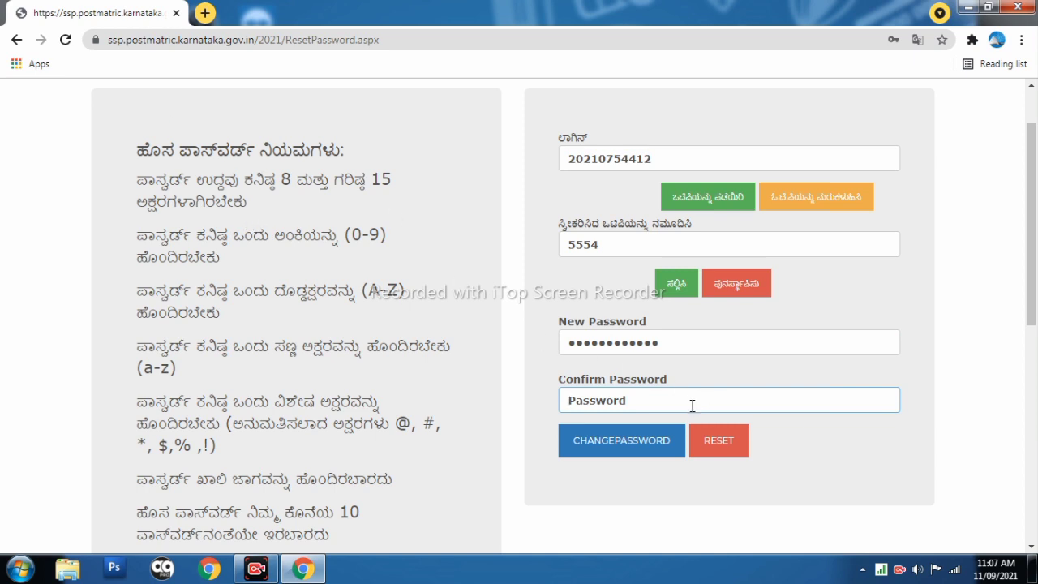
pyautogui.write('************')
# Save the new password with CHANGEPASSWORD, returning to the sign-in page.
pyautogui.click(661, 450)
pyautogui.scroll(-1, 452, 365)
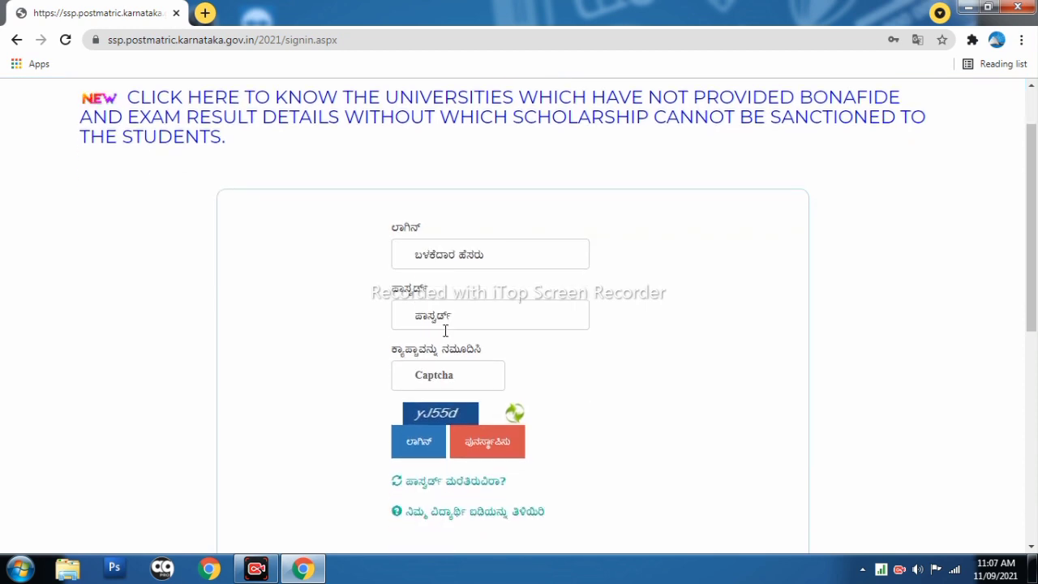
pyautogui.scroll(1, 445, 332)
# Log in with the student's login ID, the new password and the displayed captcha.
pyautogui.click(470, 329)
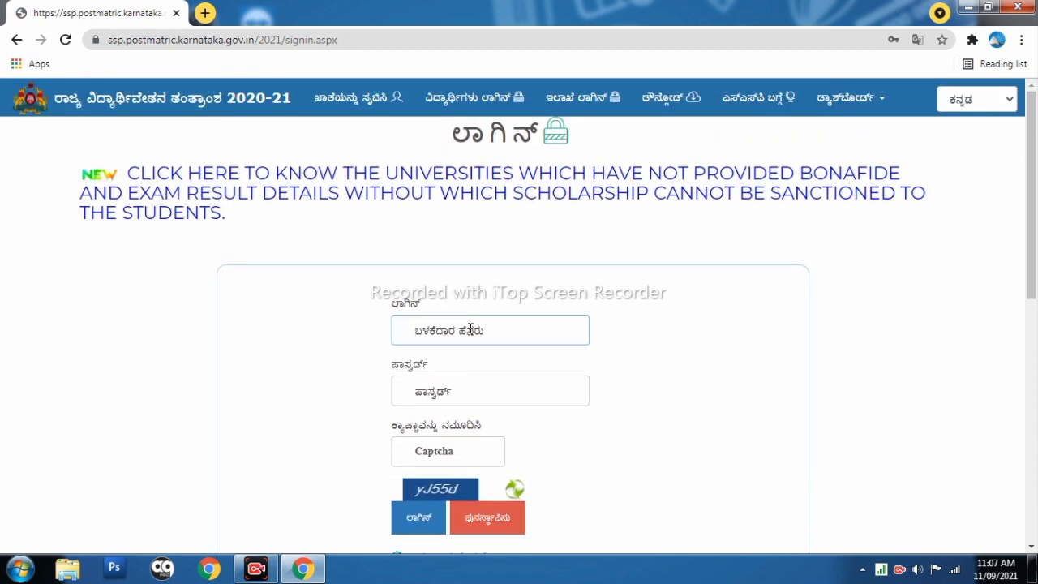
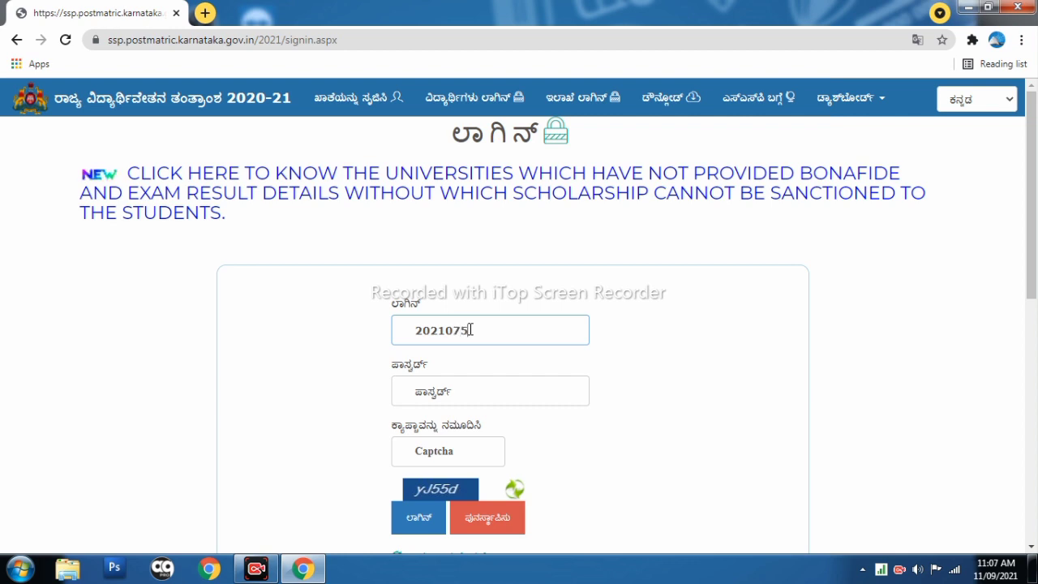
pyautogui.click(475, 380)
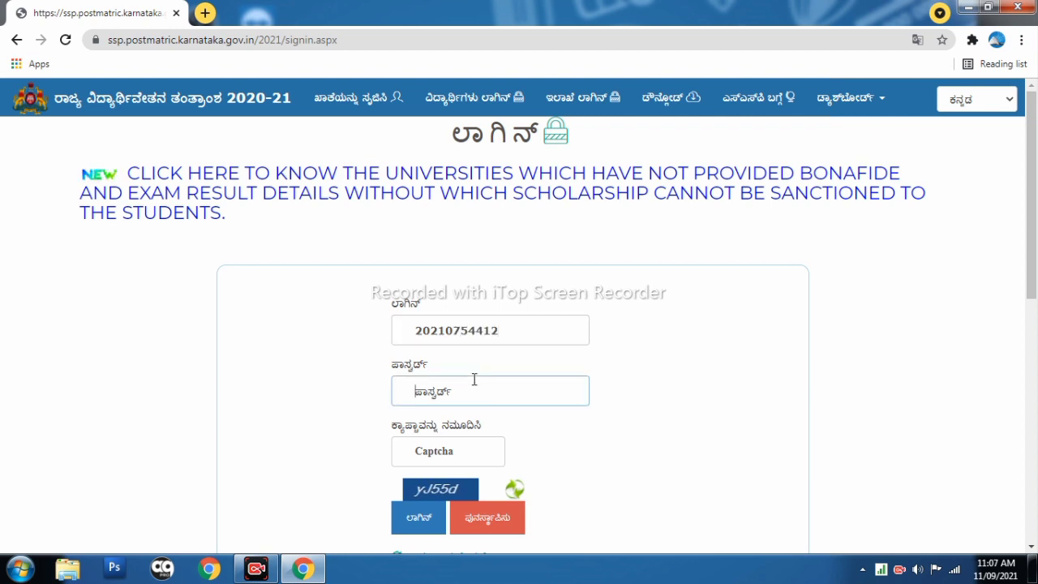
pyautogui.write('************')
pyautogui.press('Tab')
pyautogui.scroll(-1, 584, 381)
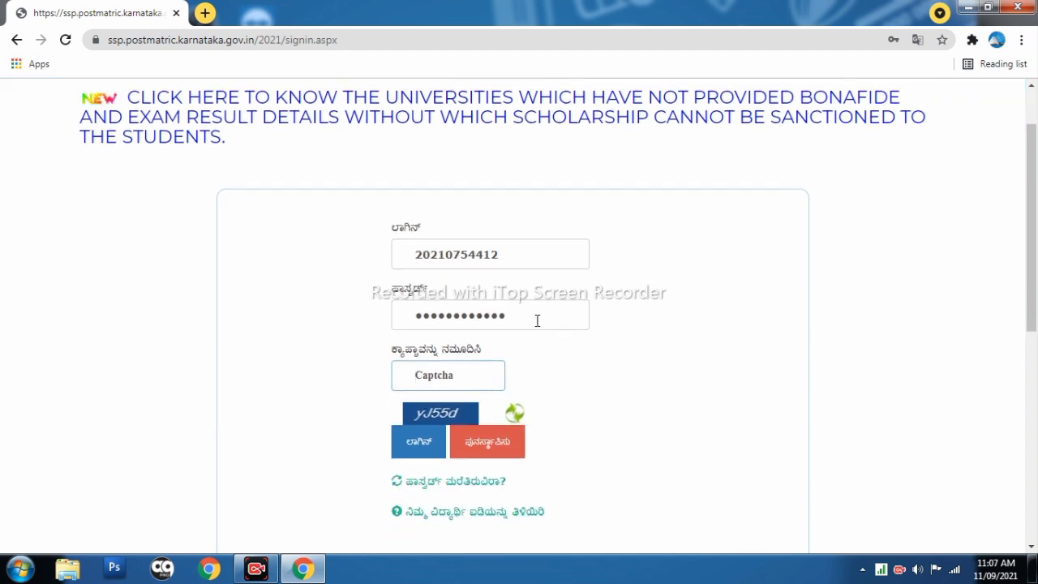
pyautogui.write('yJ55d')
pyautogui.click(434, 441)
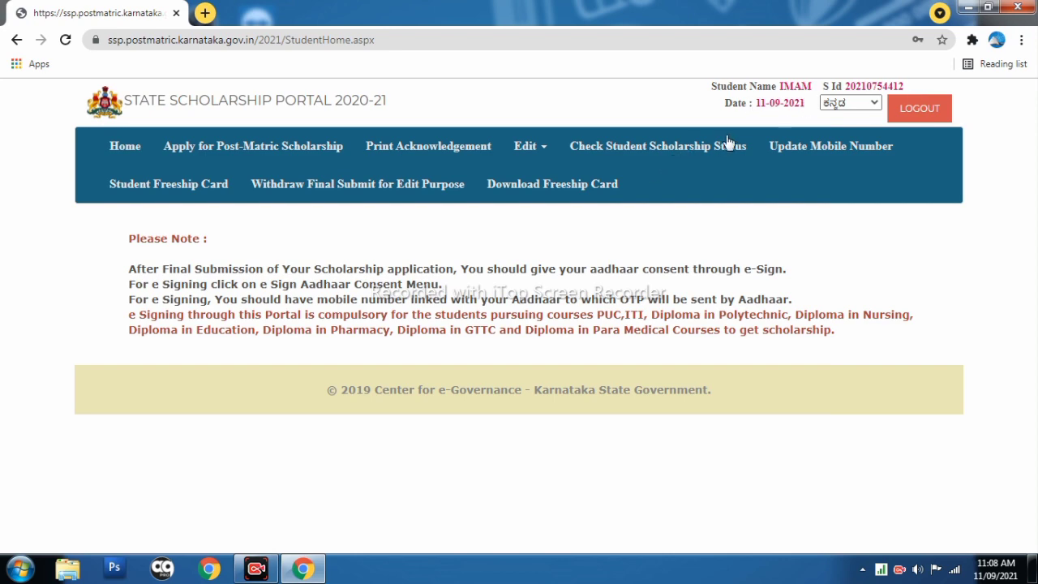
# Open Check Student Scholarship Status, landing on the 'Server Error in /2021 Application' page, and inspect the error text.
pyautogui.click(670, 154)
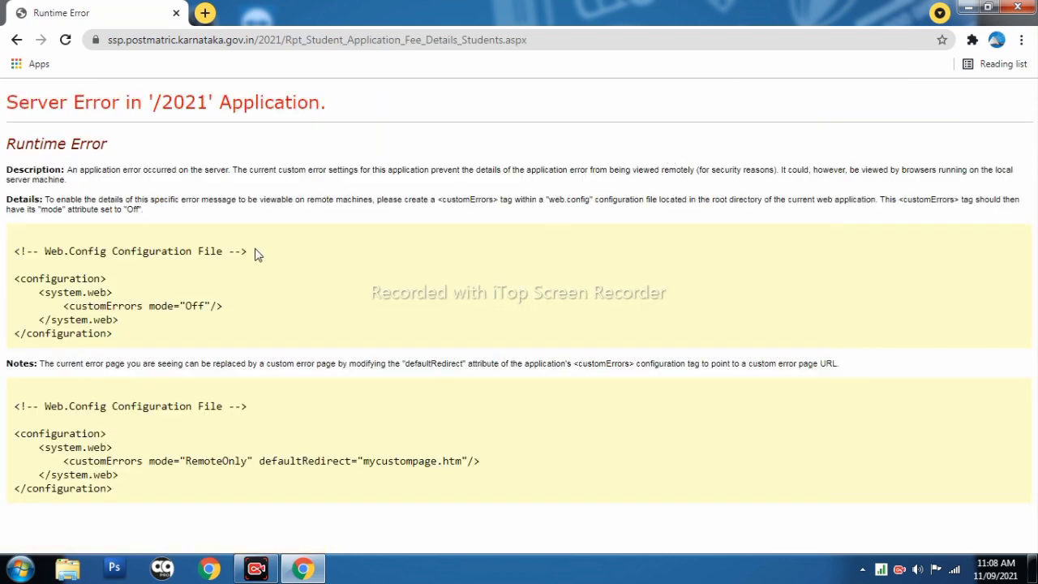
pyautogui.moveTo(54, 170); pyautogui.dragTo(626, 178)
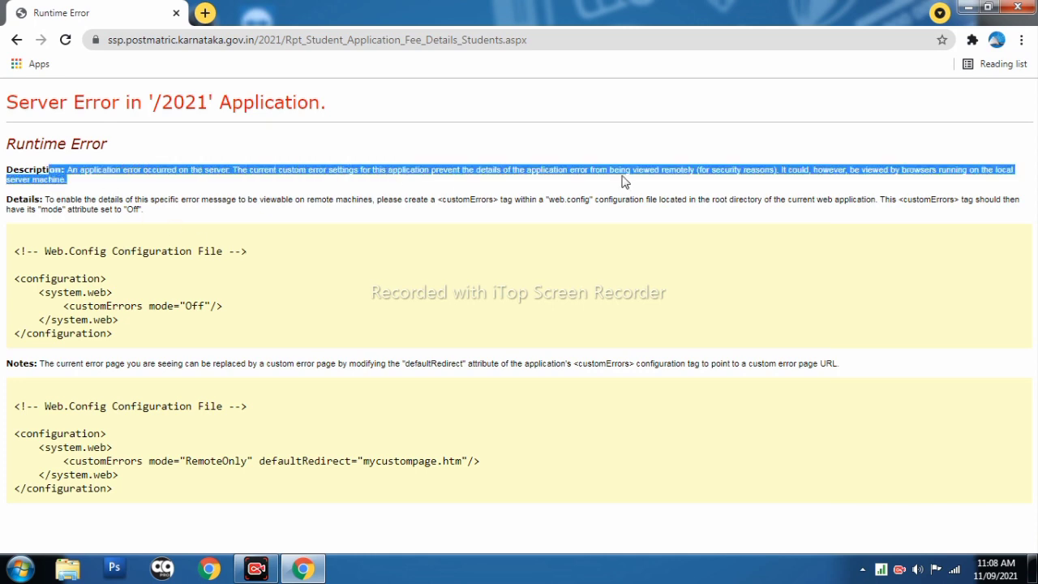
pyautogui.click(790, 180)
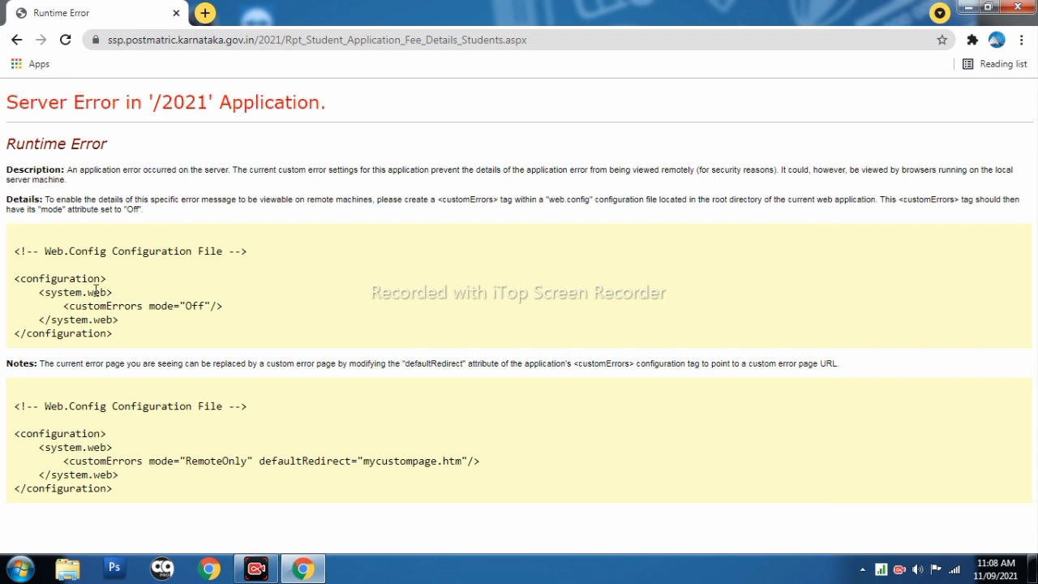
# In a new tab, search Google for the SSP scholarship 2021 site and open its login page.
pyautogui.click(205, 13)
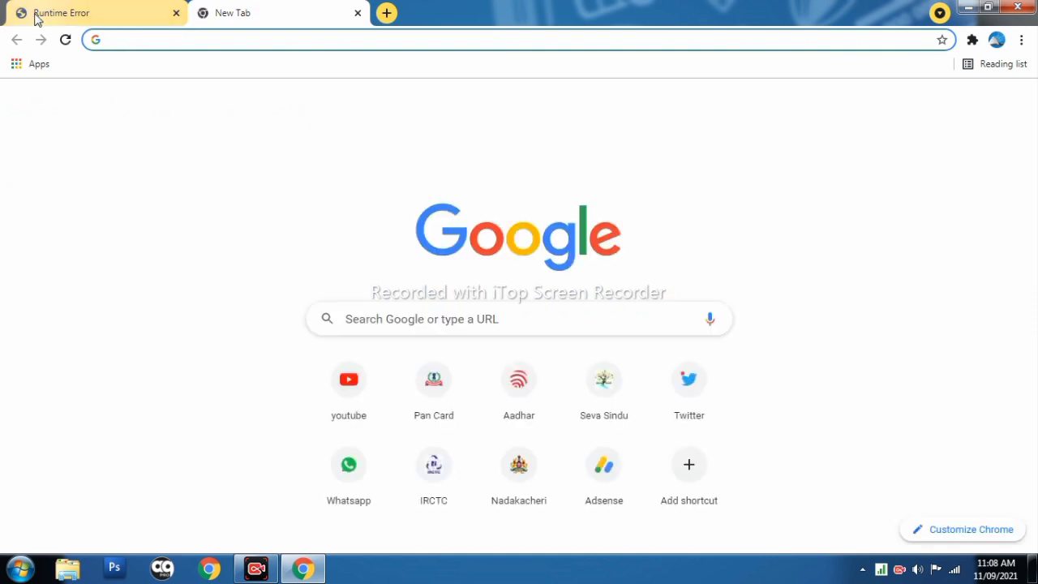
pyautogui.click(37, 18)
pyautogui.click(11, 41)
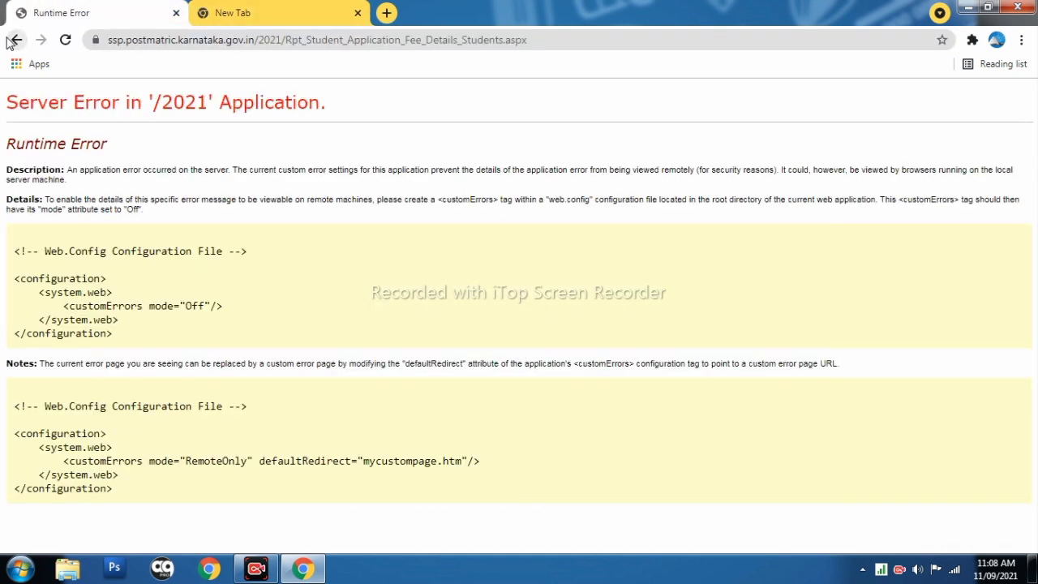
pyautogui.click(213, 13)
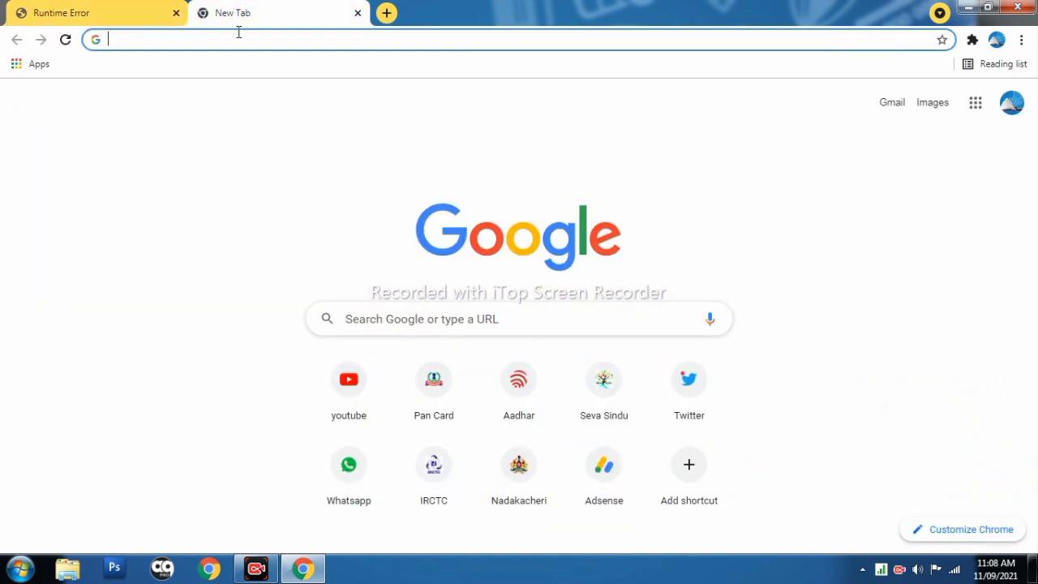
pyautogui.click(520, 319)
pyautogui.click(503, 378)
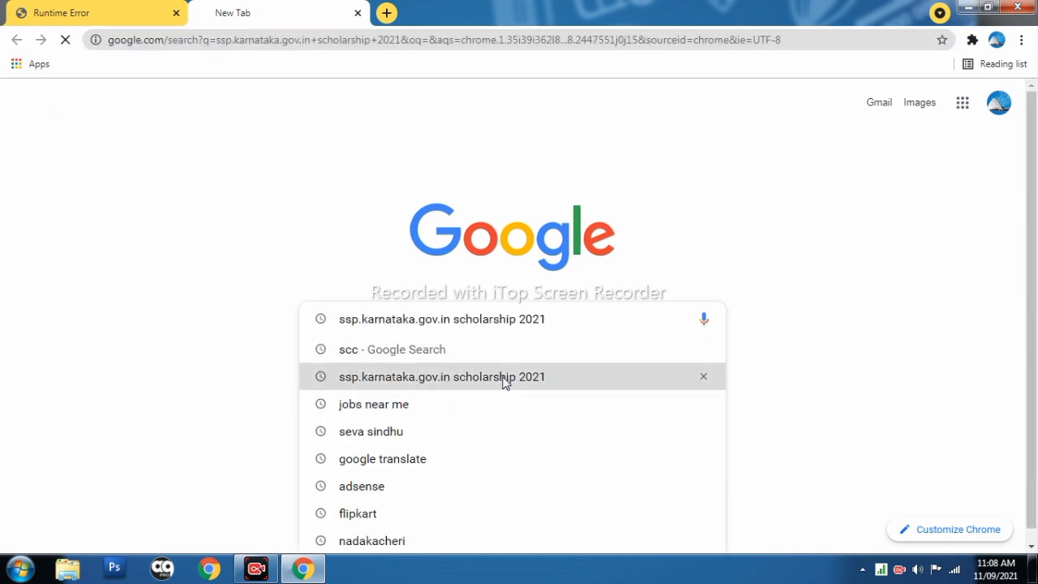
pyautogui.click(309, 270)
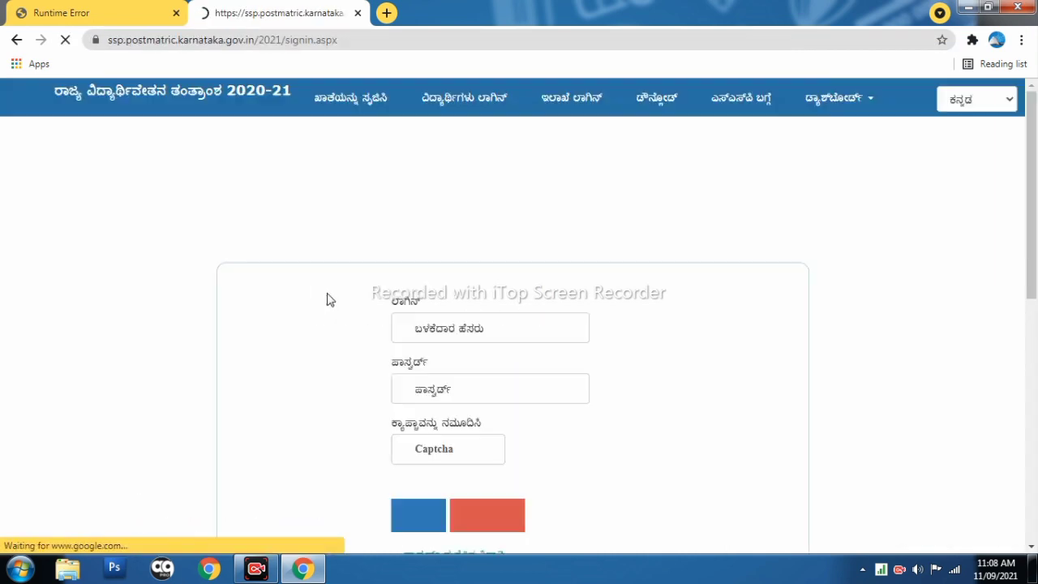
# Log in with the student's ID, password and captcha, then retry Check Student Scholarship Status.
pyautogui.click(448, 329)
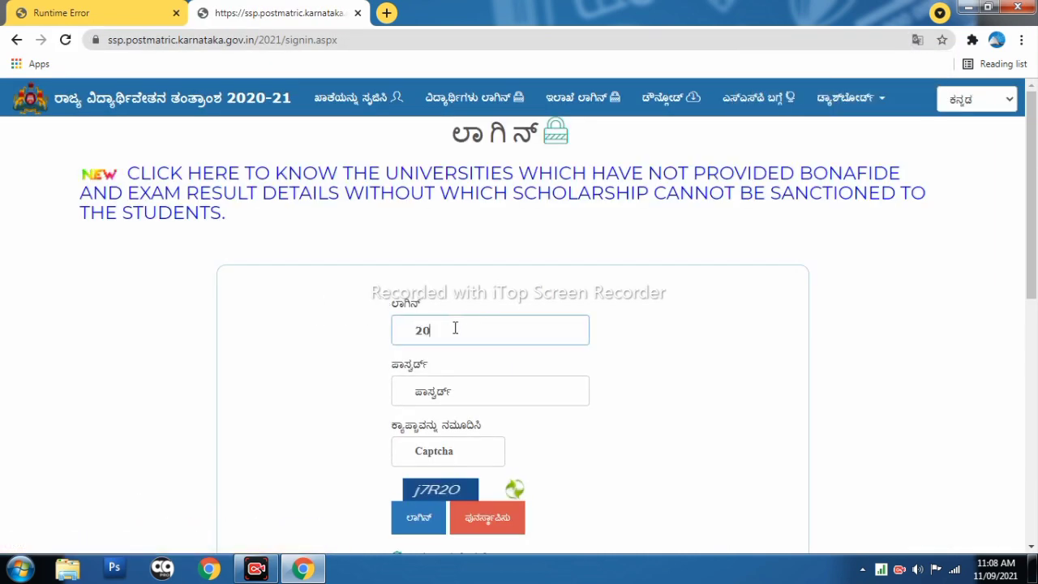
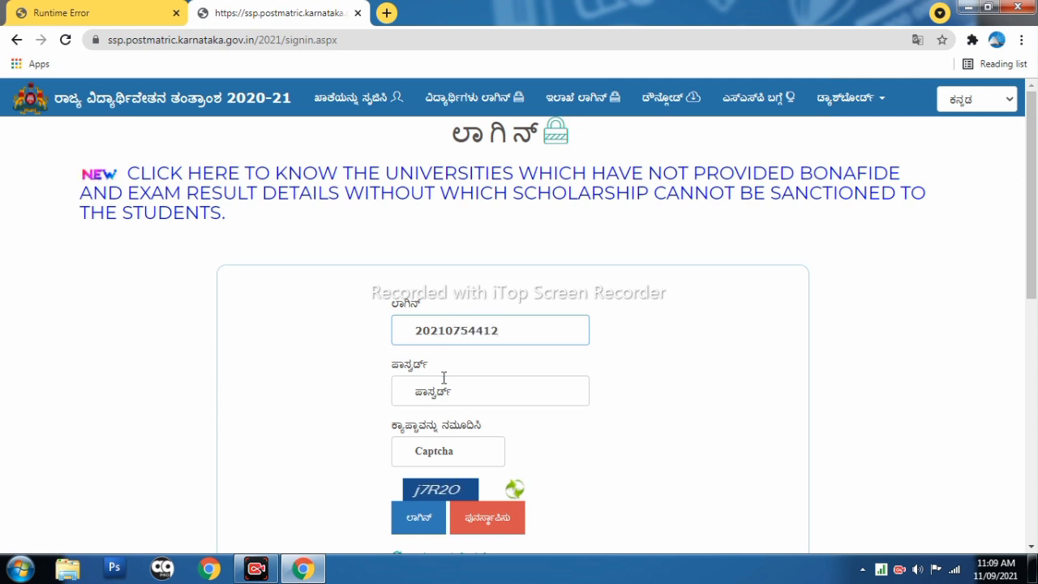
pyautogui.click(468, 382)
pyautogui.write('****')
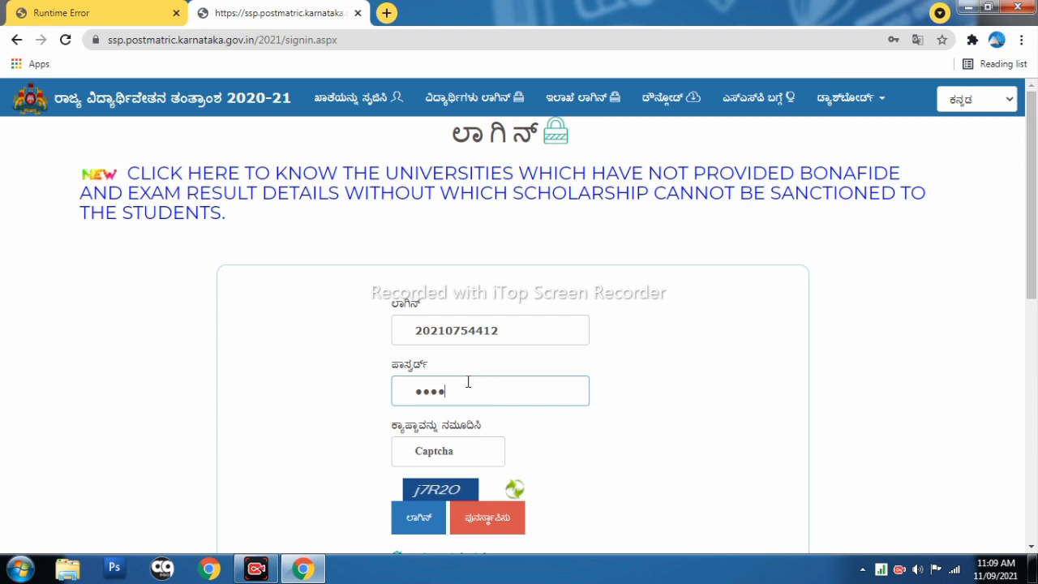
pyautogui.write('*******')
pyautogui.click(433, 454)
pyautogui.write('j')
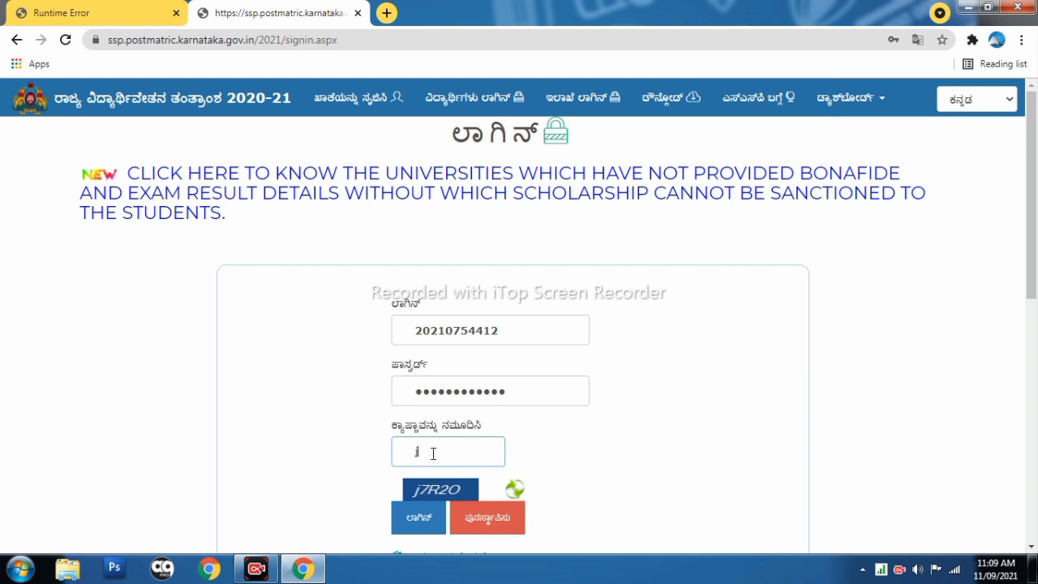
pyautogui.write('7R2O')
pyautogui.click(418, 520)
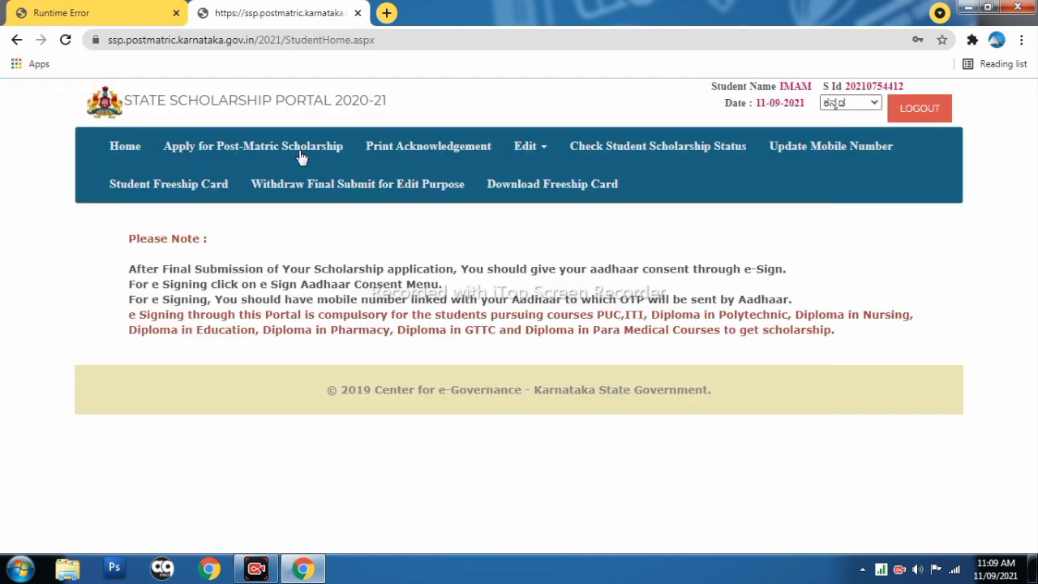
pyautogui.click(653, 150)
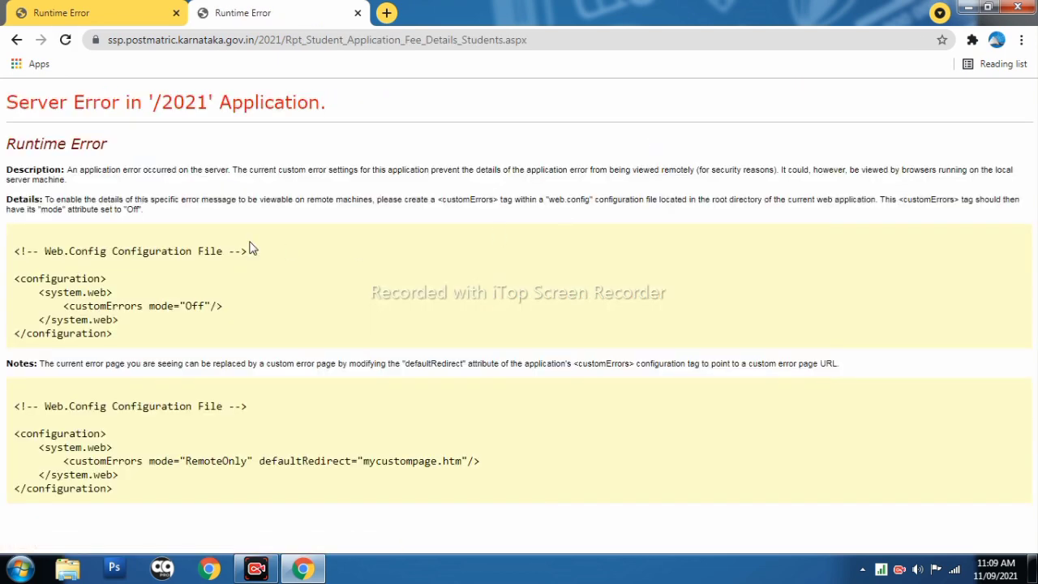